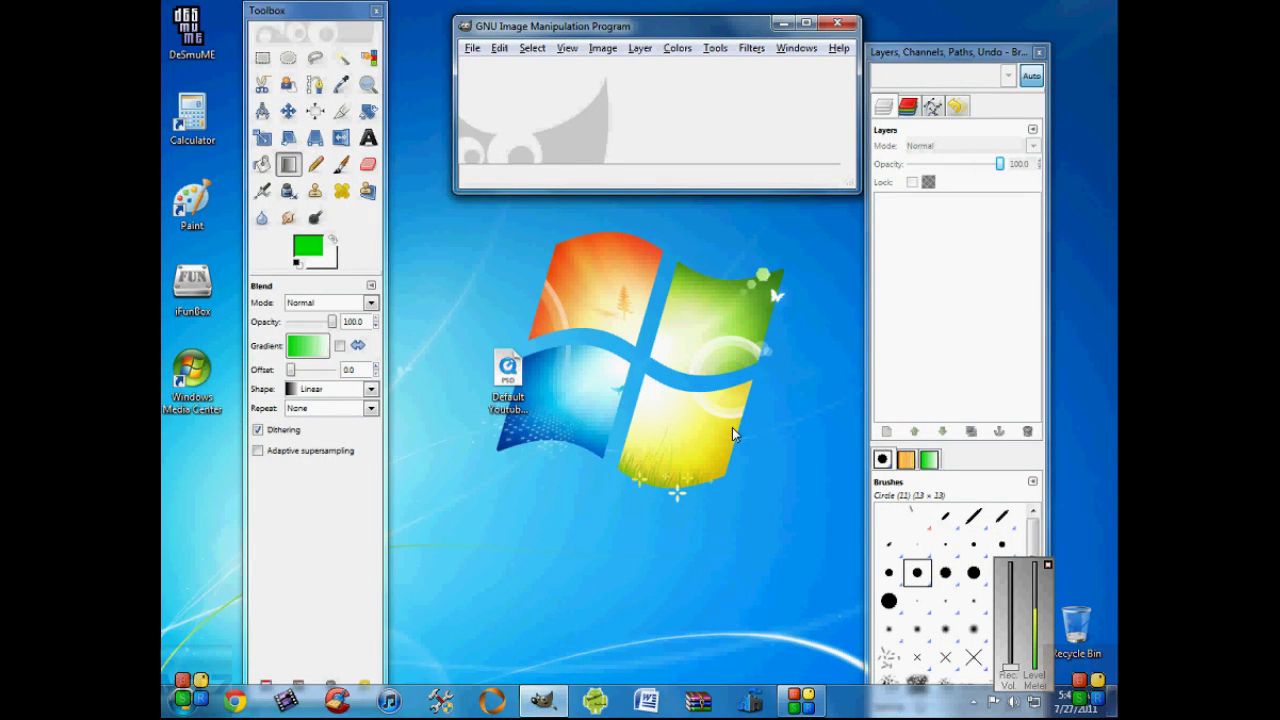
Drag Default Youtube Template.psd from the desktop into GIMP and nudge the image window left.
{"action": "left_click", "coordinate": [611, 390]}
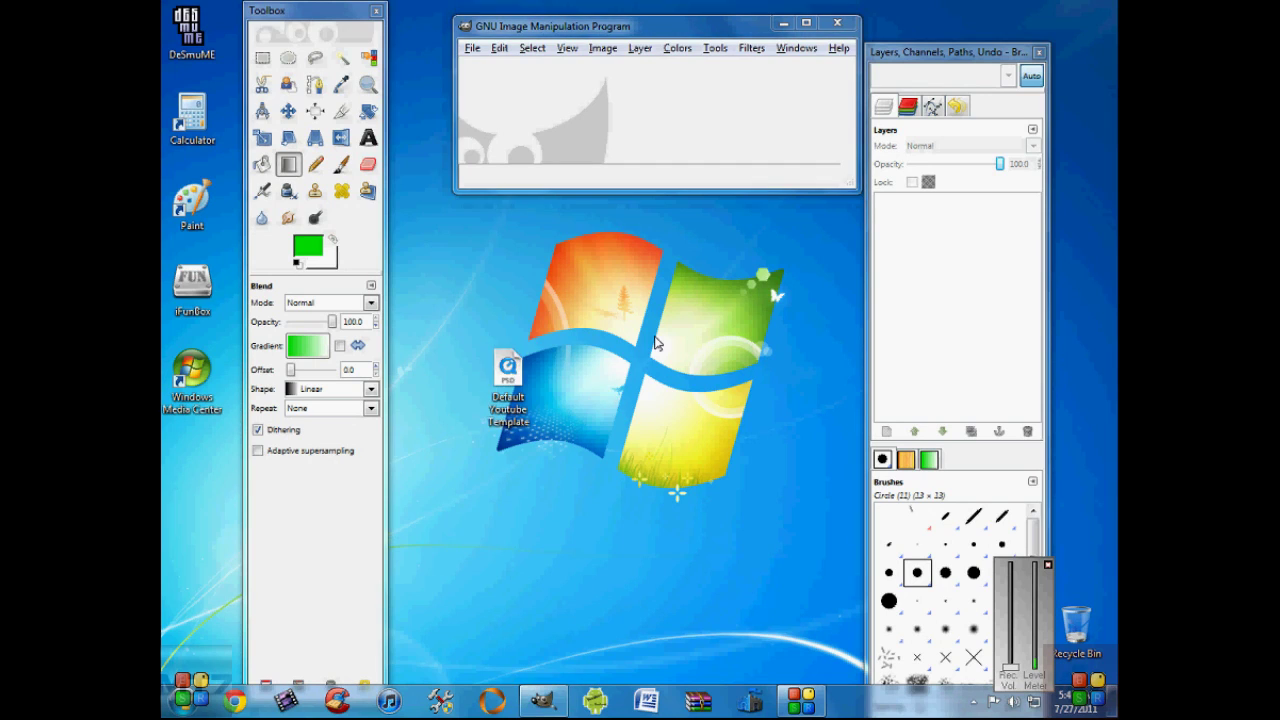
{"action": "left_click_drag", "start_coordinate": [656, 343], "coordinate": [494, 563]}
{"action": "left_click_drag", "start_coordinate": [505, 400], "coordinate": [566, 140]}
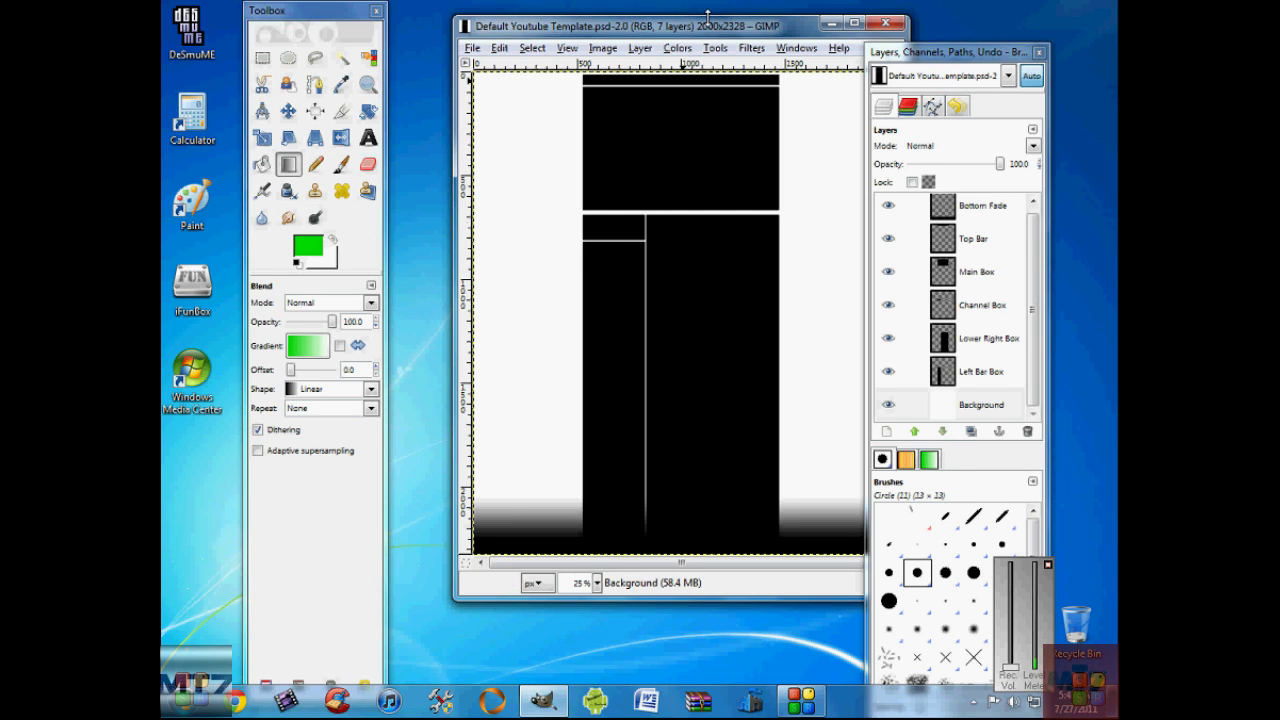
{"action": "left_click_drag", "start_coordinate": [708, 30], "coordinate": [671, 26]}
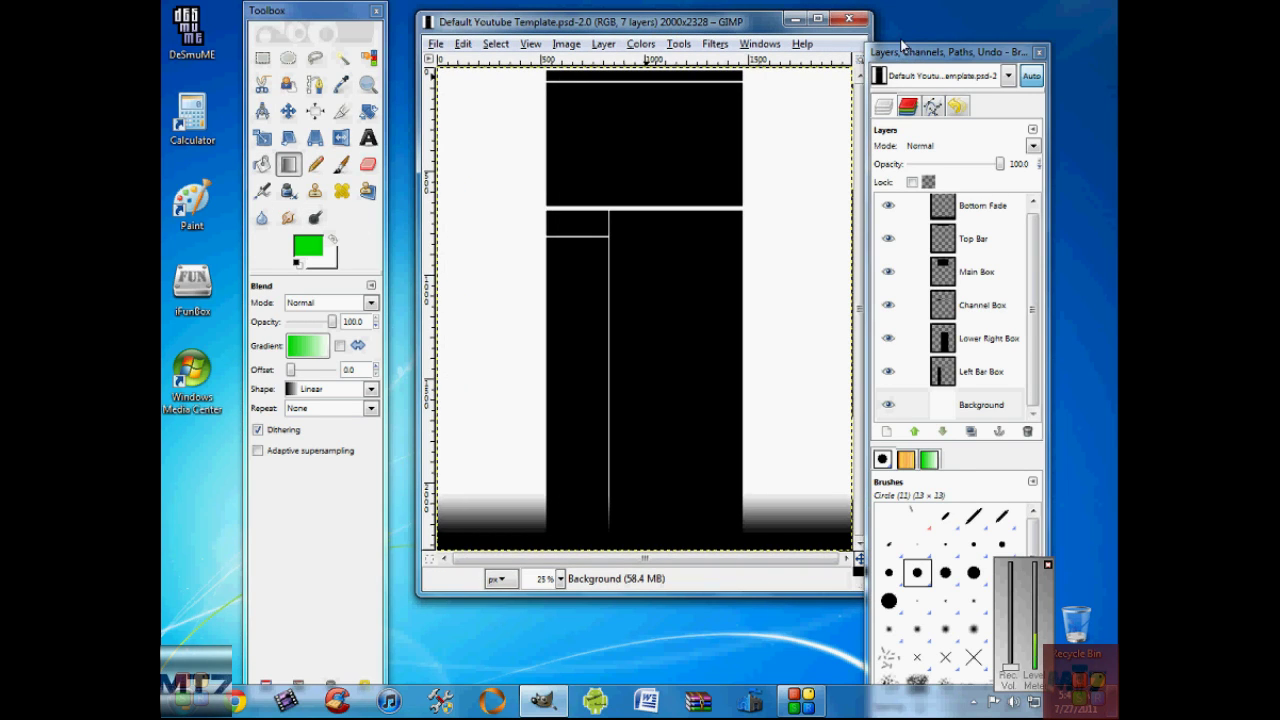
Set the background colour to white and fill the Background layer with a top-to-bottom green-to-white gradient.
{"action": "left_click_drag", "start_coordinate": [914, 53], "coordinate": [980, 14]}
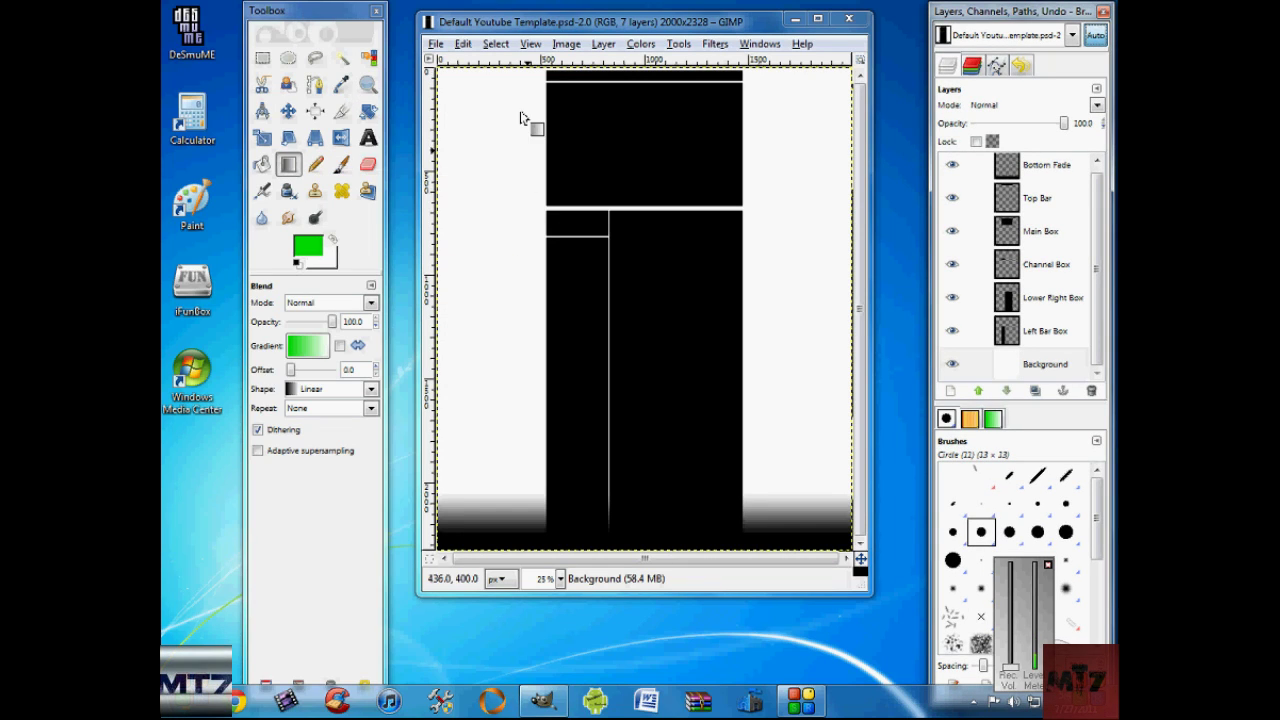
{"action": "left_click", "coordinate": [332, 264]}
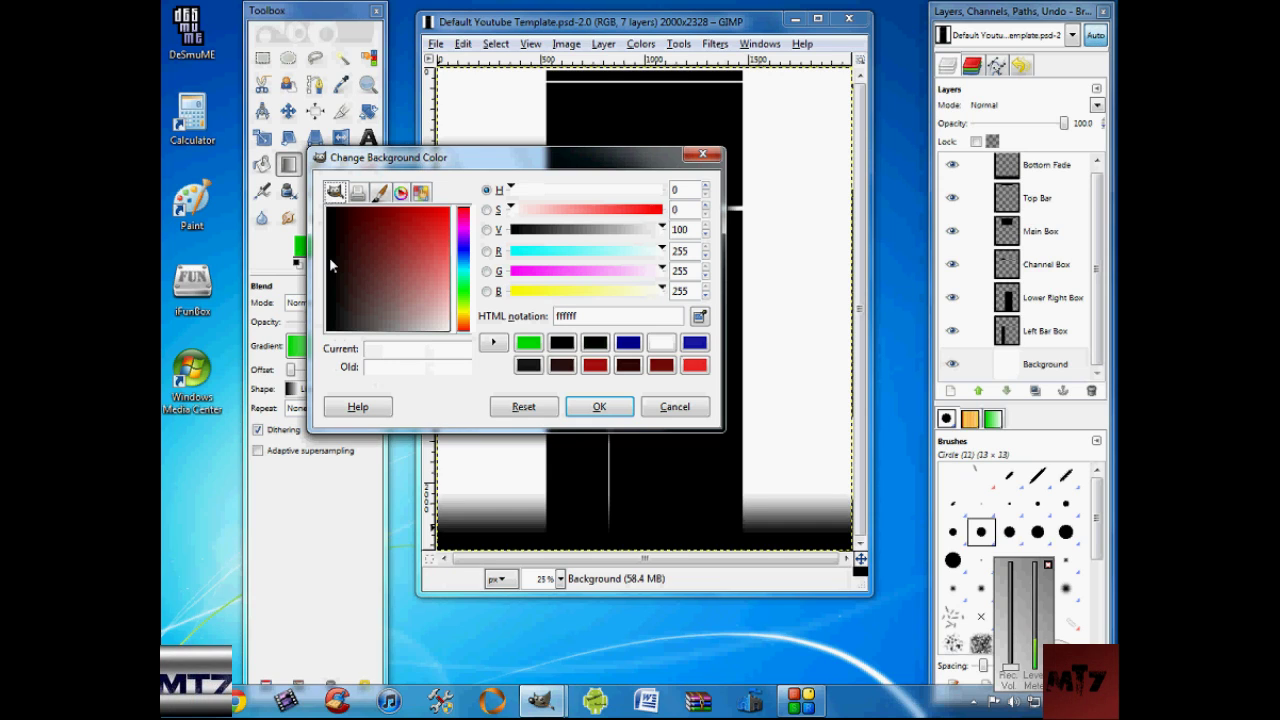
{"action": "left_click", "coordinate": [599, 406]}
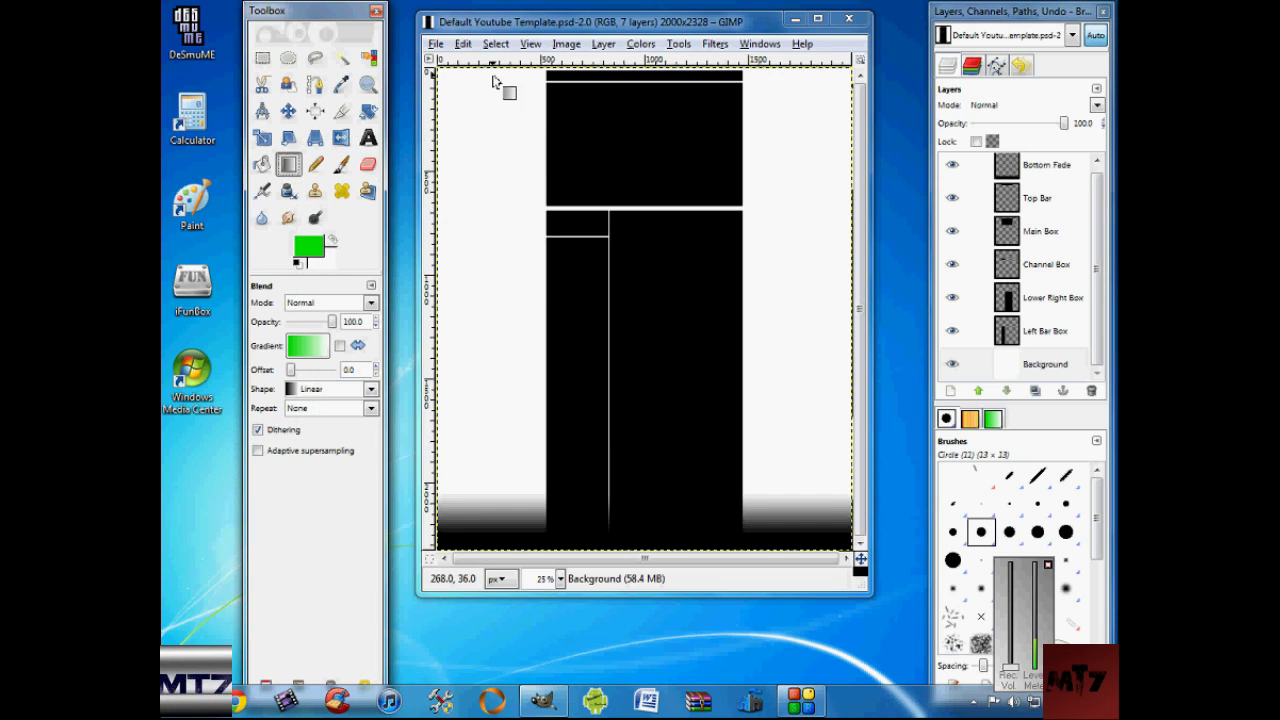
{"action": "left_click_drag", "start_coordinate": [493, 70], "coordinate": [496, 547]}
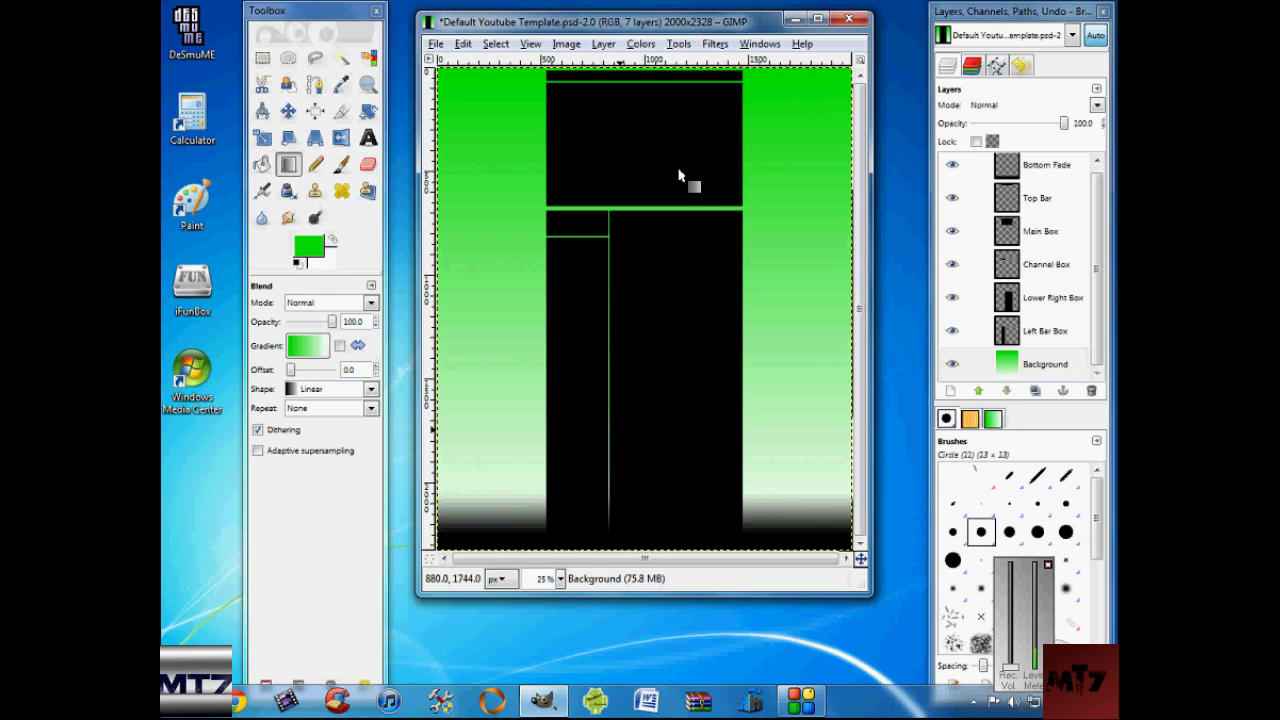
{"action": "left_click", "coordinate": [368, 139]}
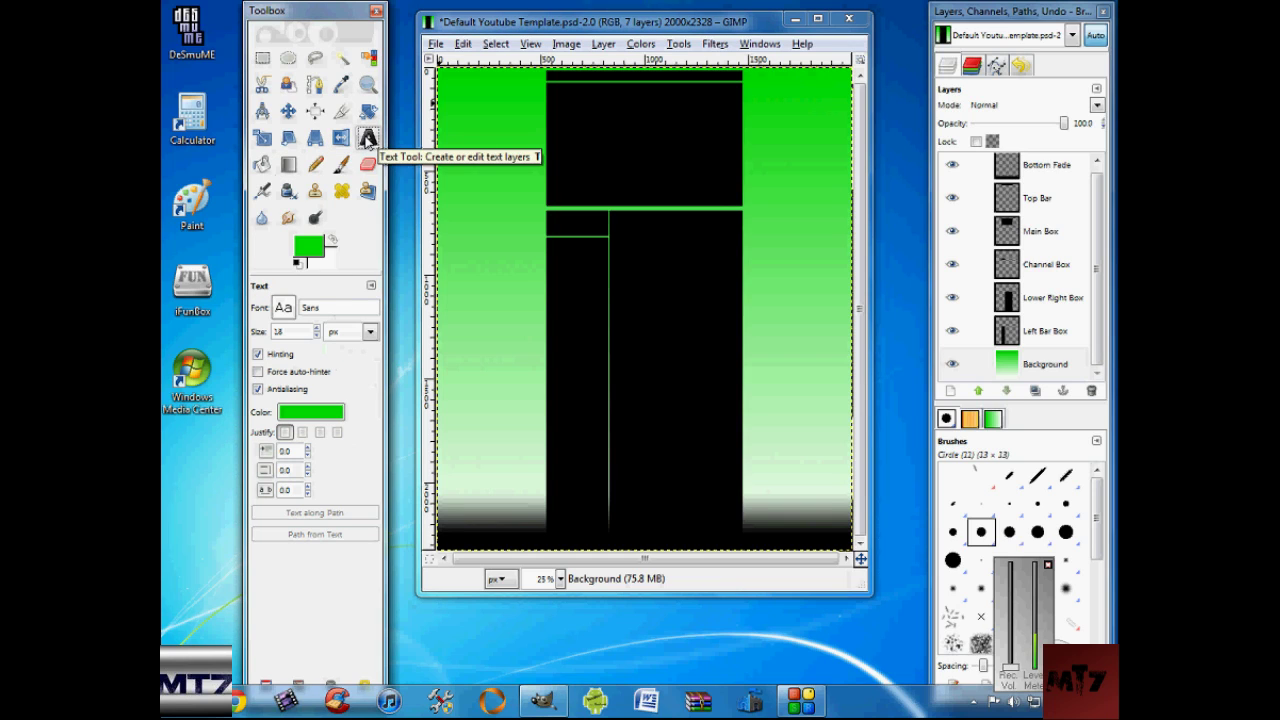
Create a text box on the left of the image reading 'matt'.
{"action": "left_click", "coordinate": [504, 233]}
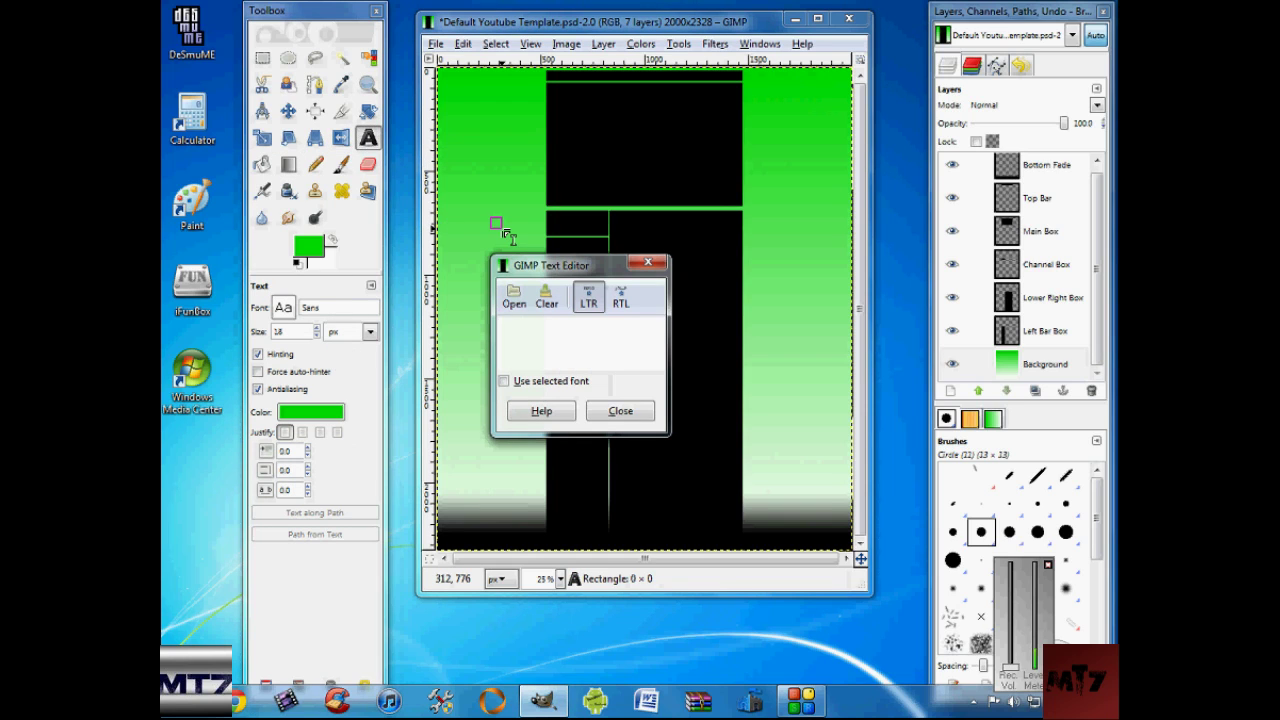
{"action": "left_click", "coordinate": [284, 309]}
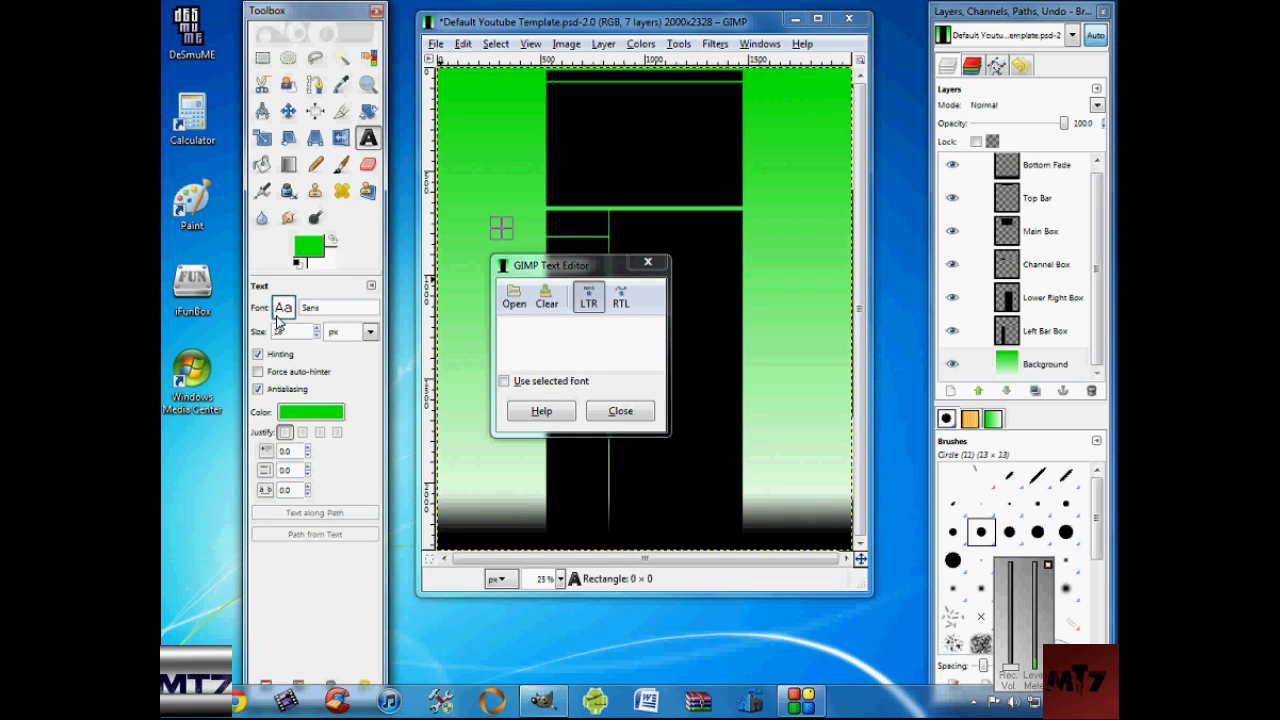
{"action": "left_click", "coordinate": [568, 340]}
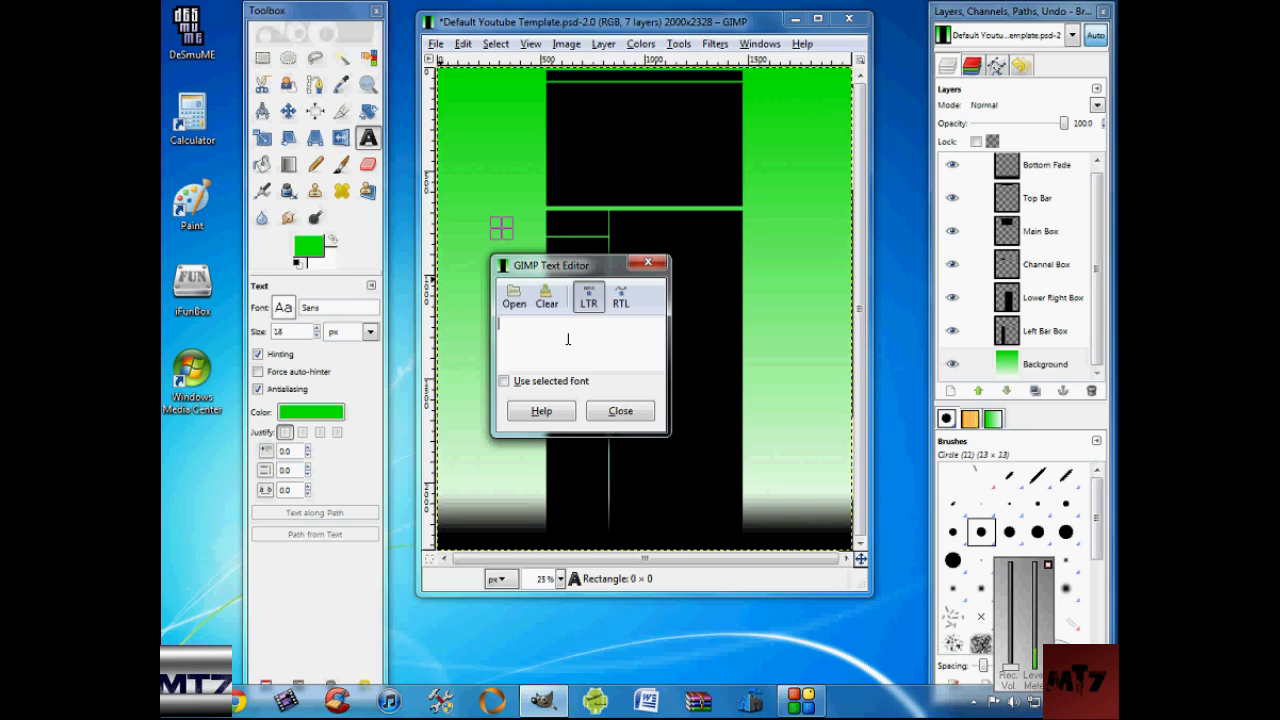
{"action": "type", "text": "matth"}
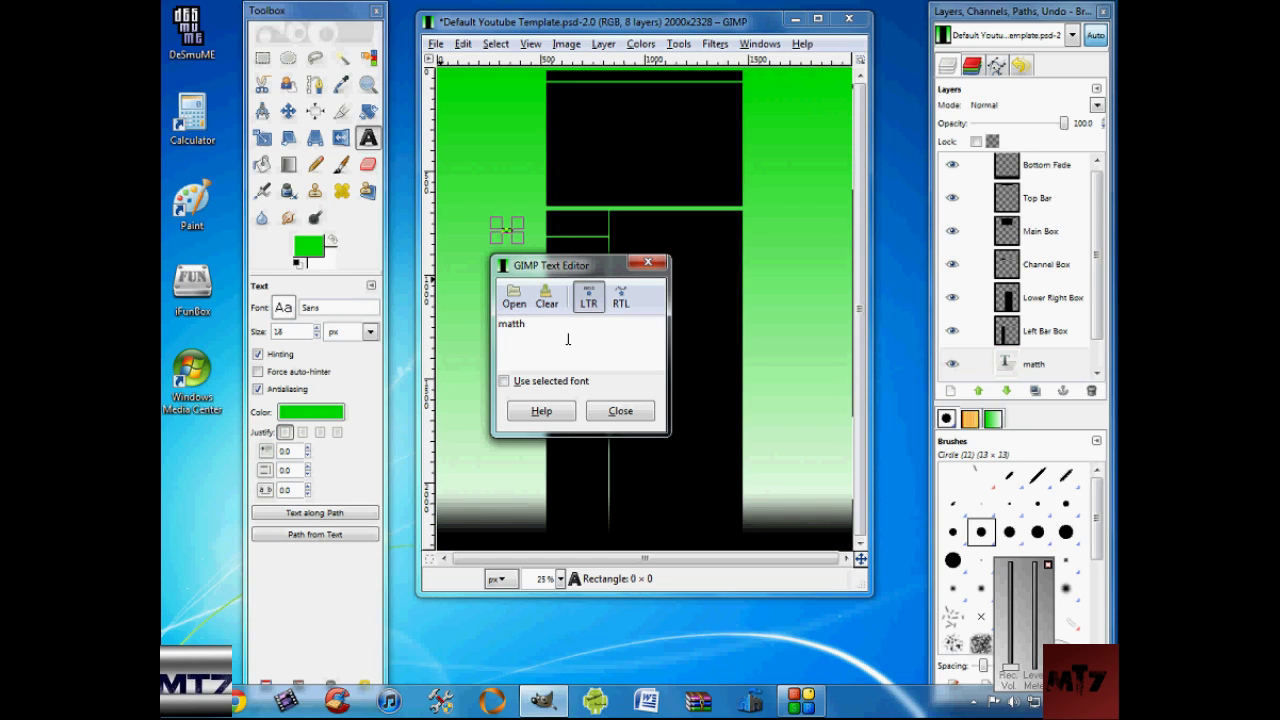
{"action": "key", "text": "BackSpace"}
{"action": "left_click", "coordinate": [606, 405]}
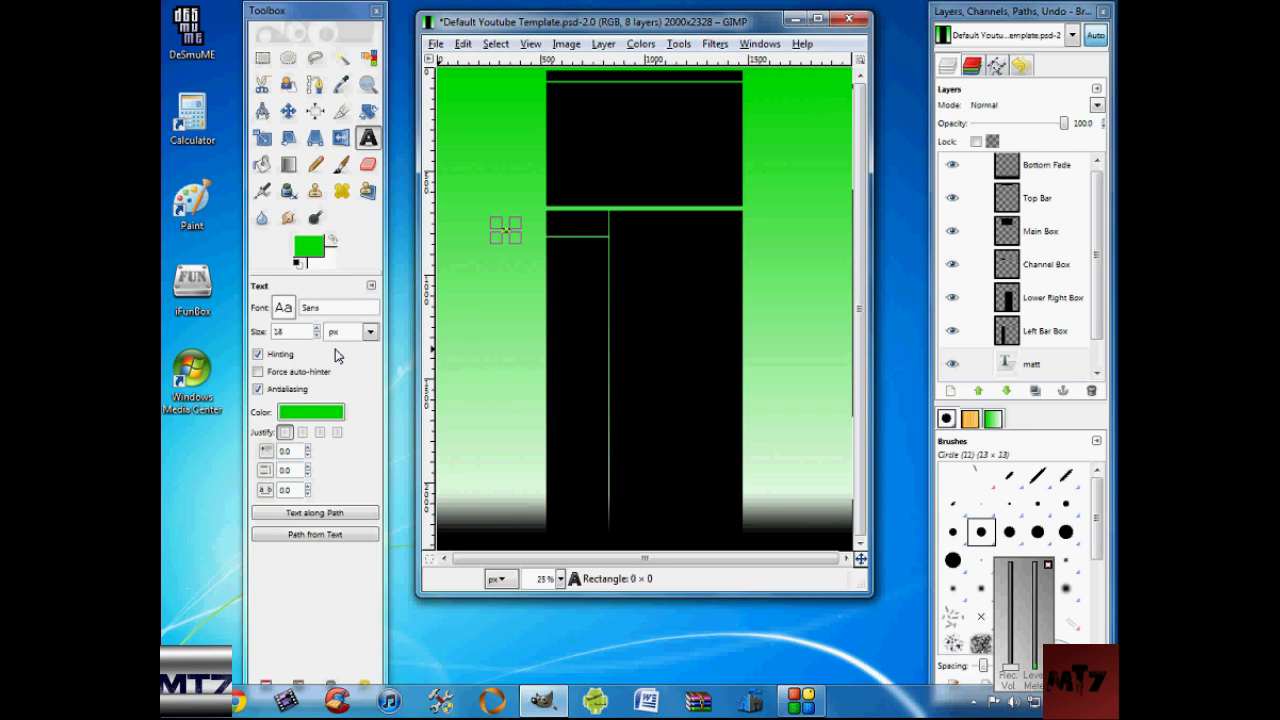
Make the matt text 263 px and black.
{"action": "left_click", "coordinate": [318, 336]}
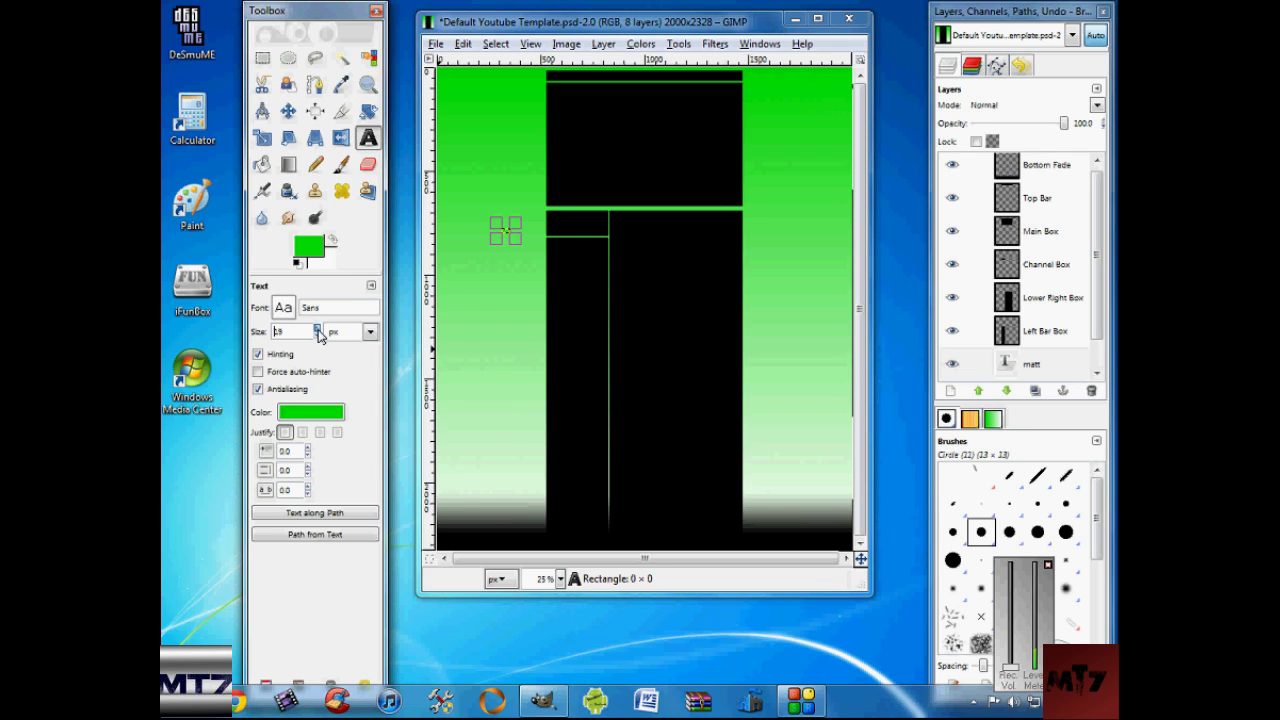
{"action": "left_click", "coordinate": [311, 412]}
{"action": "left_click", "coordinate": [512, 261]}
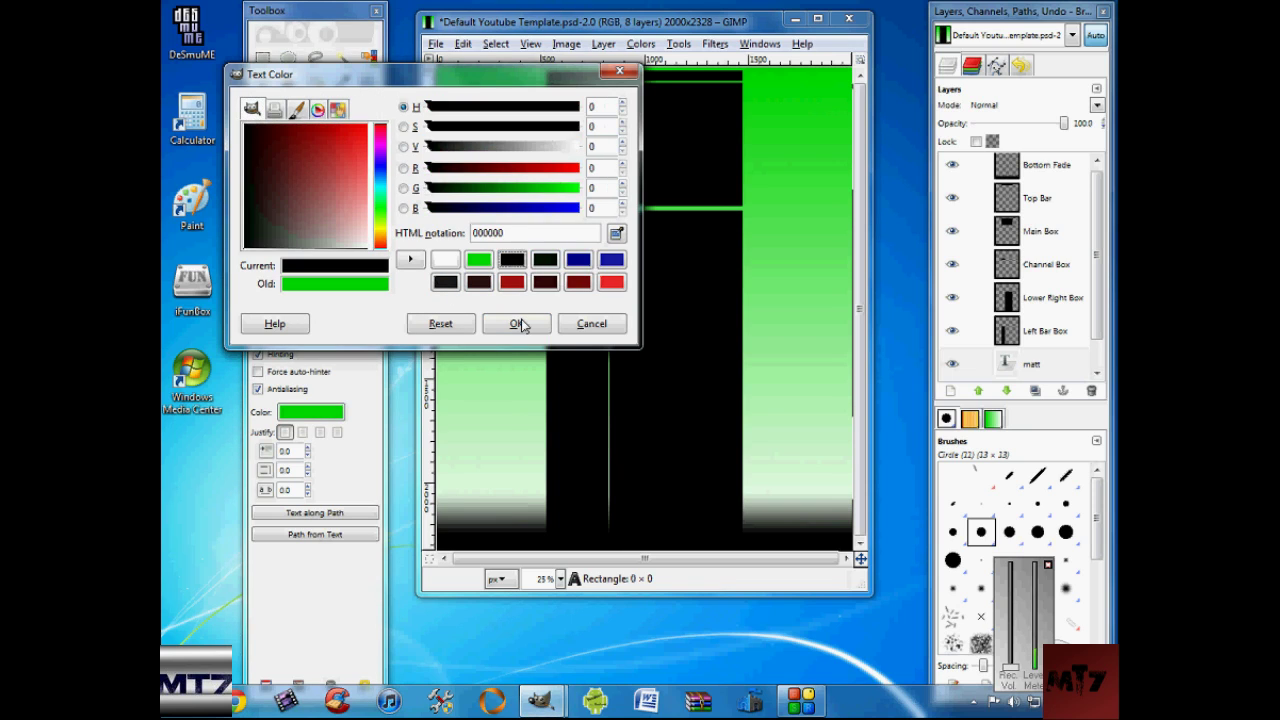
{"action": "left_click", "coordinate": [516, 323]}
{"action": "left_click", "coordinate": [540, 268]}
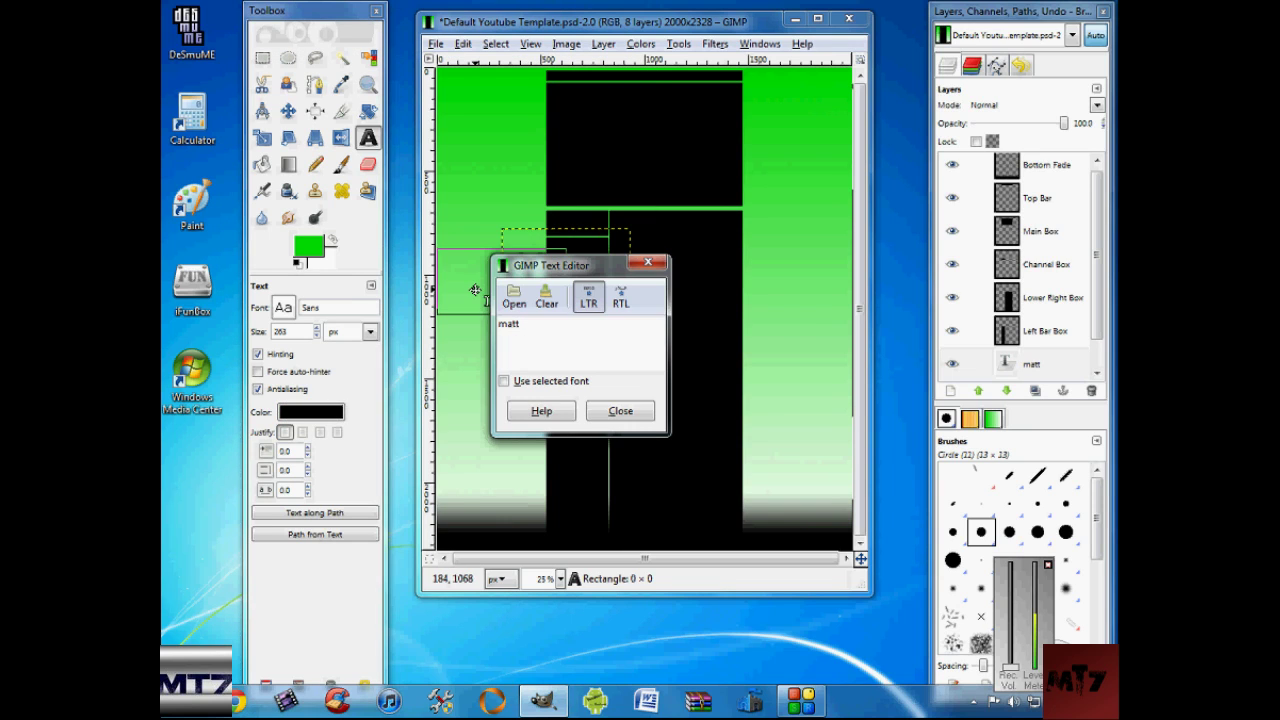
{"action": "left_click", "coordinate": [621, 412]}
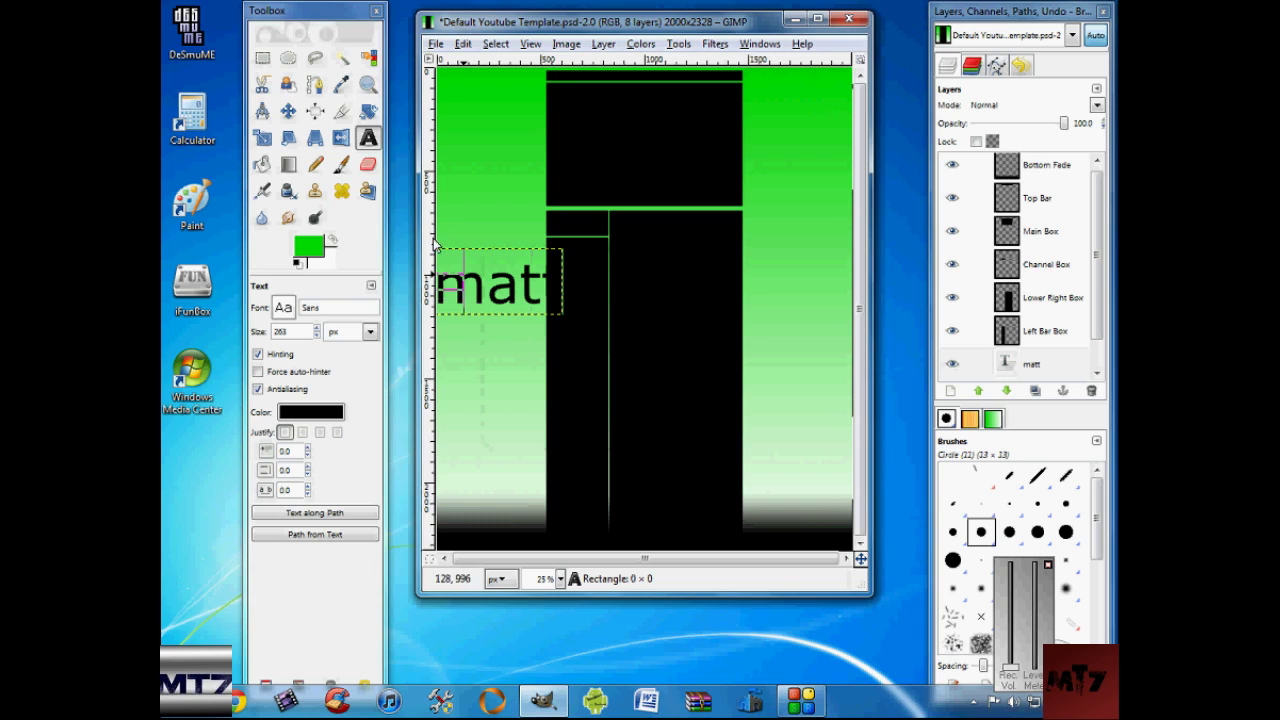
Rotate the matt text layer to about -88 degrees so it reads vertically.
{"action": "key", "text": "shift+r"}
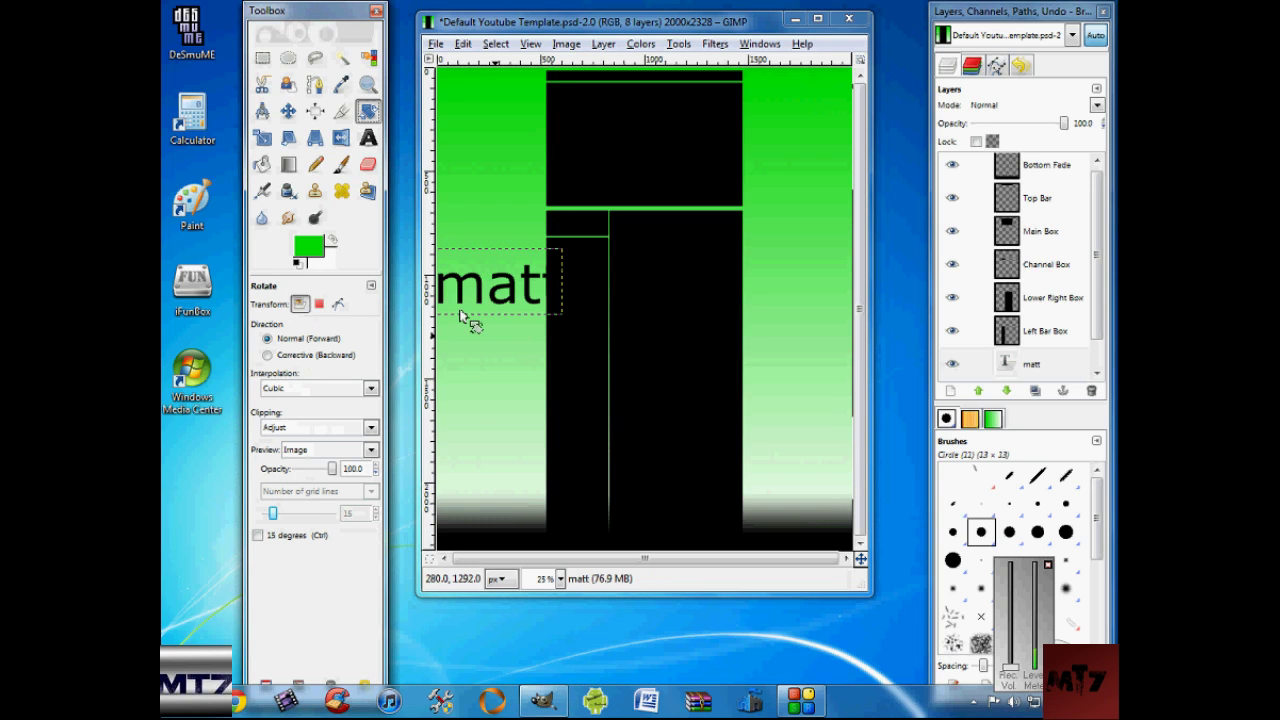
{"action": "left_click_drag", "start_coordinate": [485, 334], "coordinate": [531, 350]}
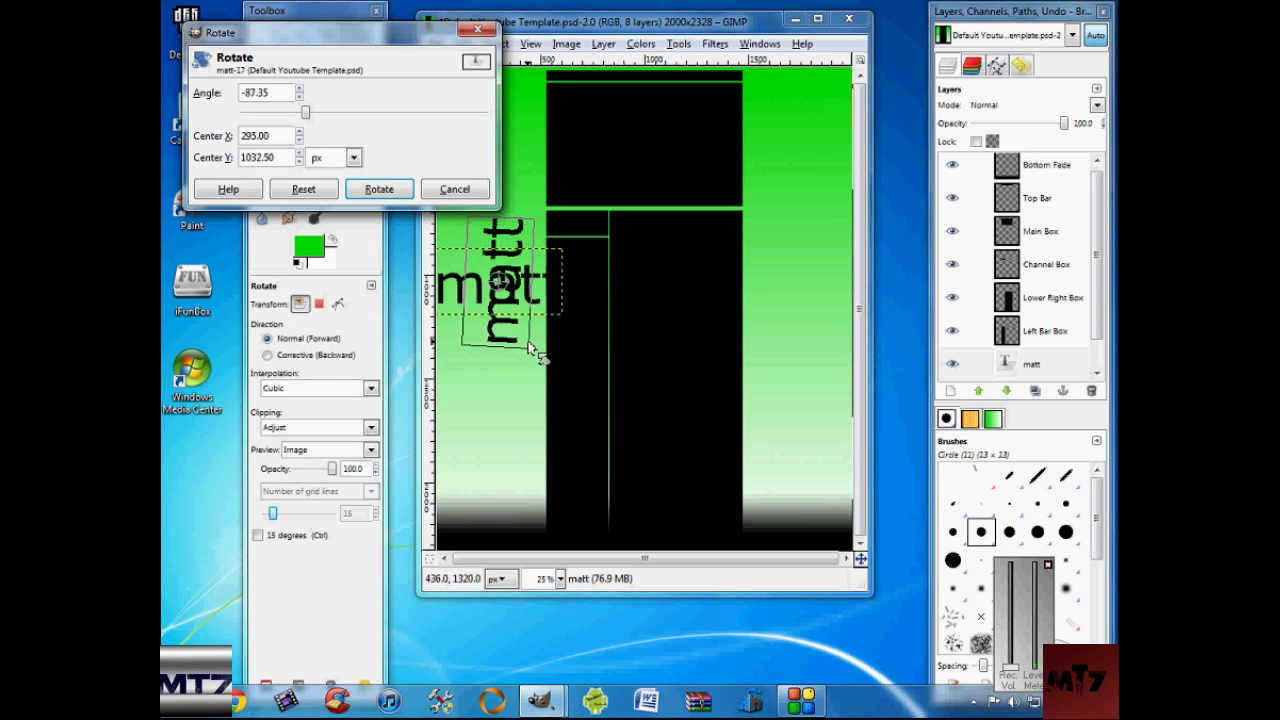
{"action": "mouse_move", "coordinate": [500, 284]}
{"action": "left_mouse_down"}
{"action": "mouse_move", "coordinate": [513, 284]}
{"action": "mouse_move", "coordinate": [499, 271]}
{"action": "left_mouse_up"}
{"action": "left_click_drag", "start_coordinate": [537, 338], "coordinate": [542, 340]}
{"action": "left_click", "coordinate": [379, 190]}
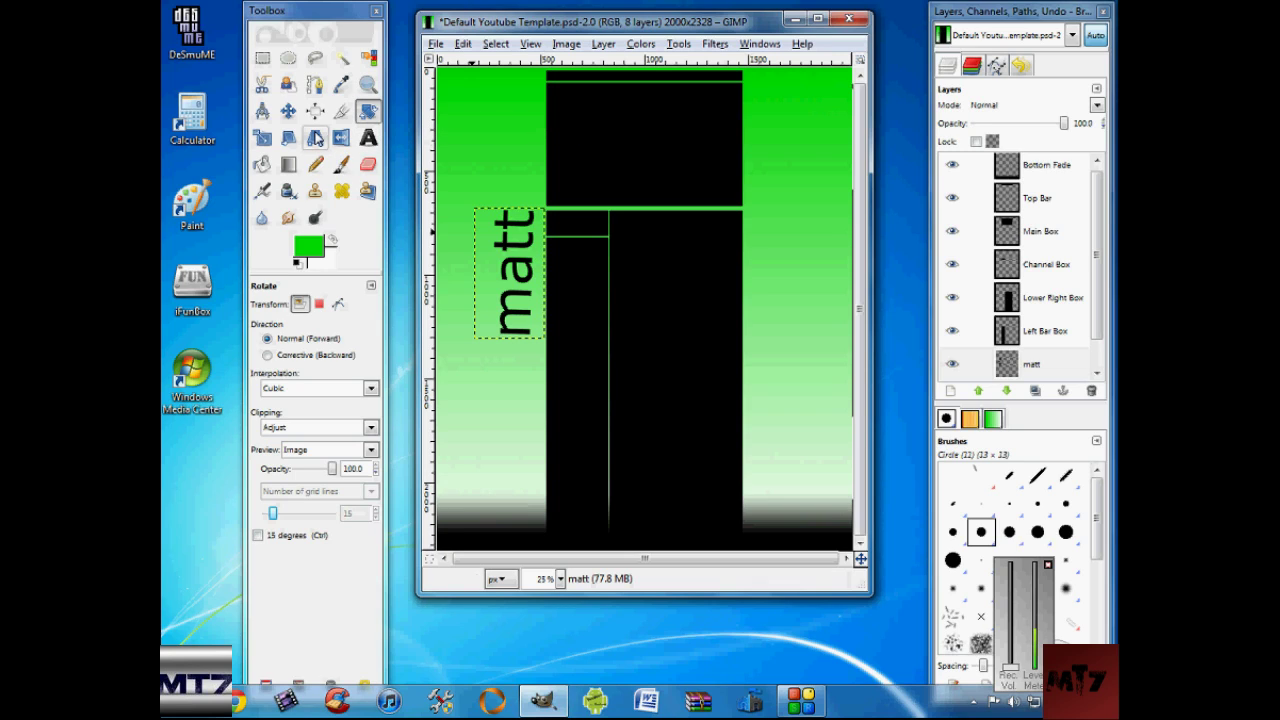
{"action": "left_click", "coordinate": [290, 111]}
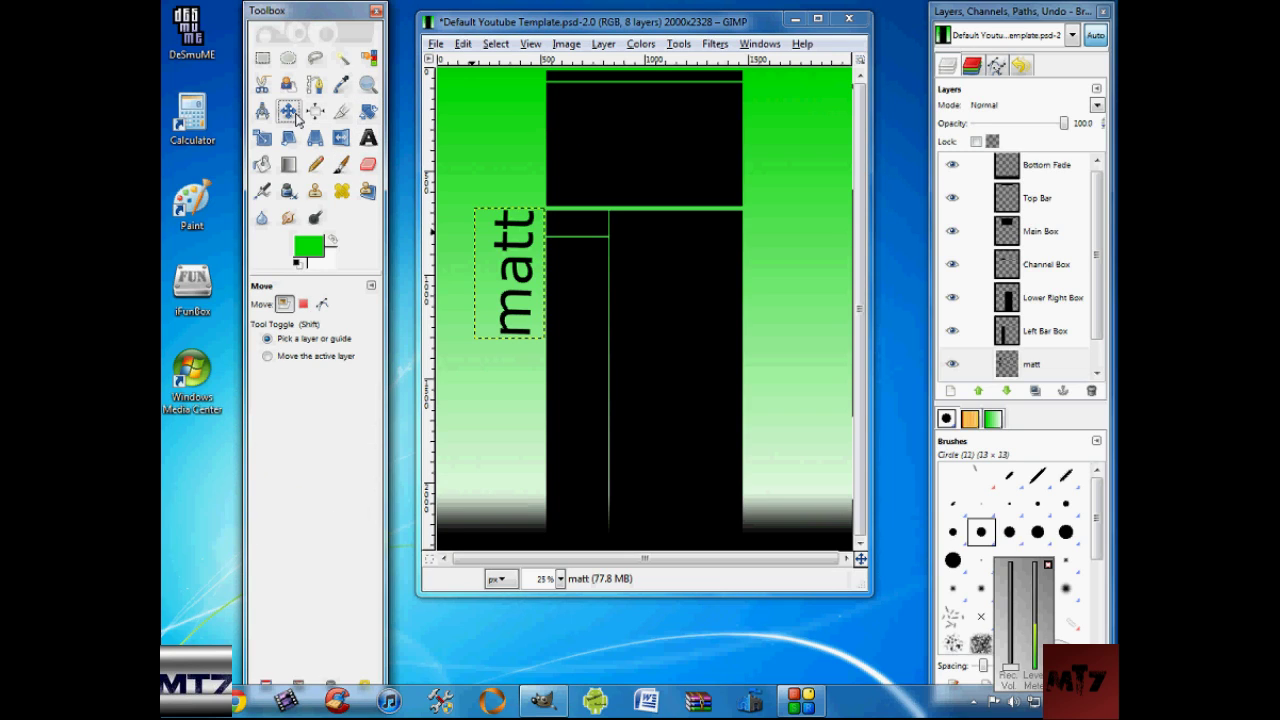
Nudge the vertical matt text slightly right and down until it meets the left black box.
{"action": "left_click", "coordinate": [520, 274]}
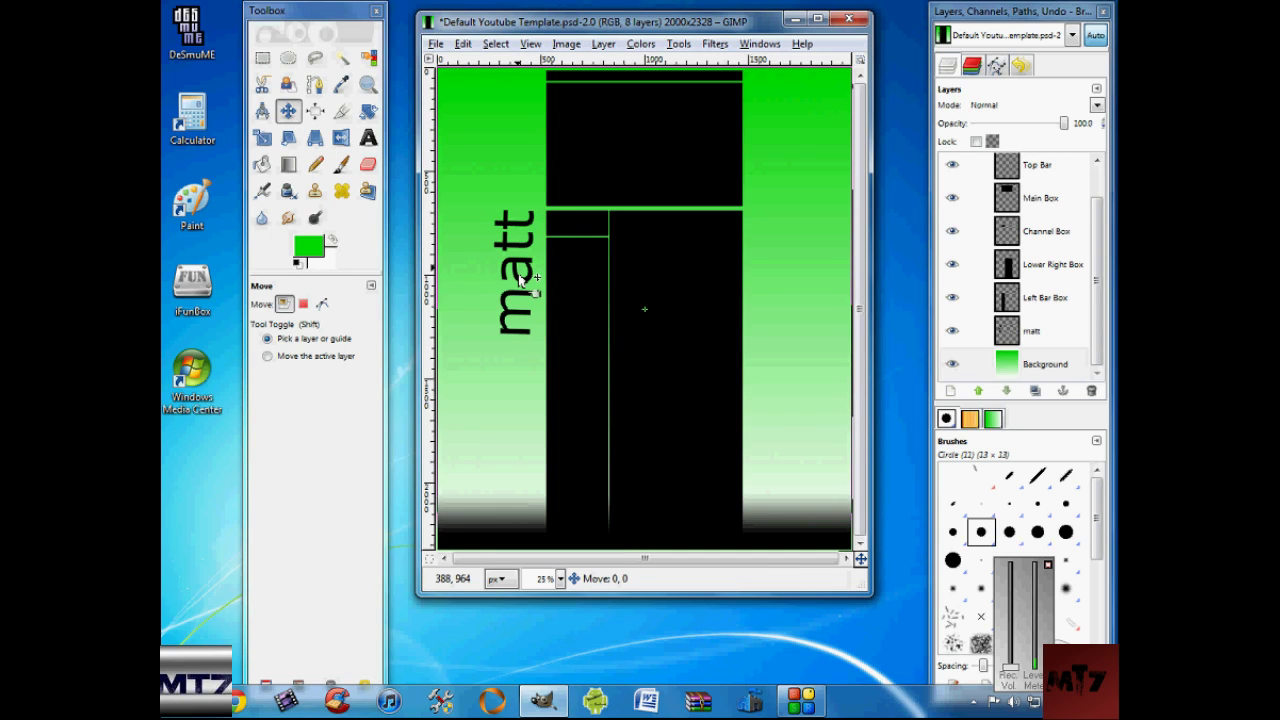
{"action": "left_click", "coordinate": [1034, 336]}
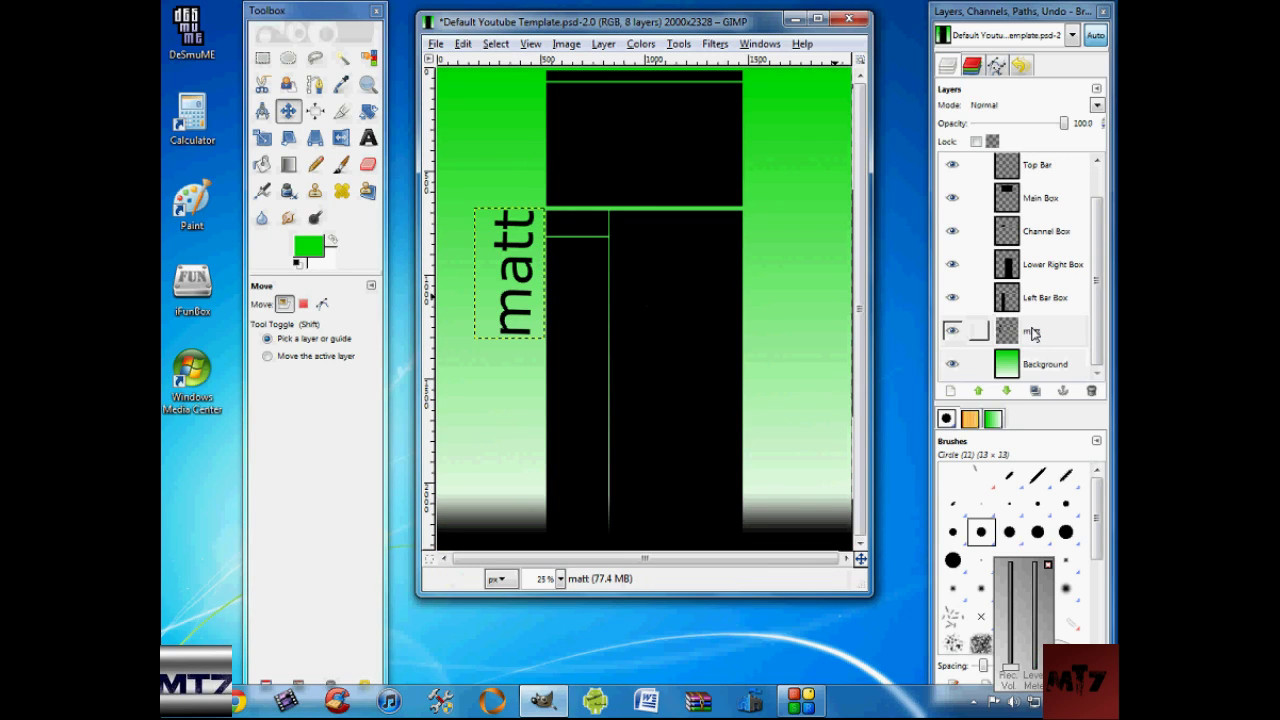
{"action": "left_click", "coordinate": [520, 262]}
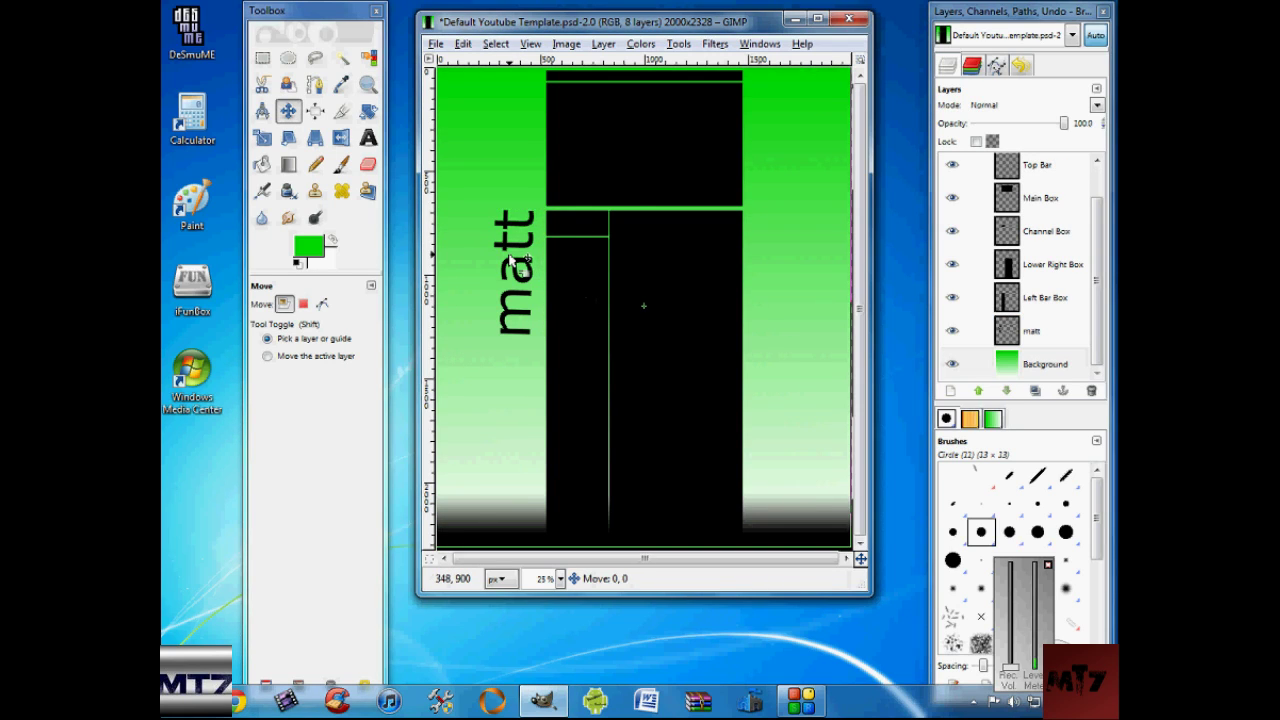
{"action": "left_click_drag", "start_coordinate": [512, 262], "coordinate": [518, 264]}
{"action": "left_click", "coordinate": [521, 266]}
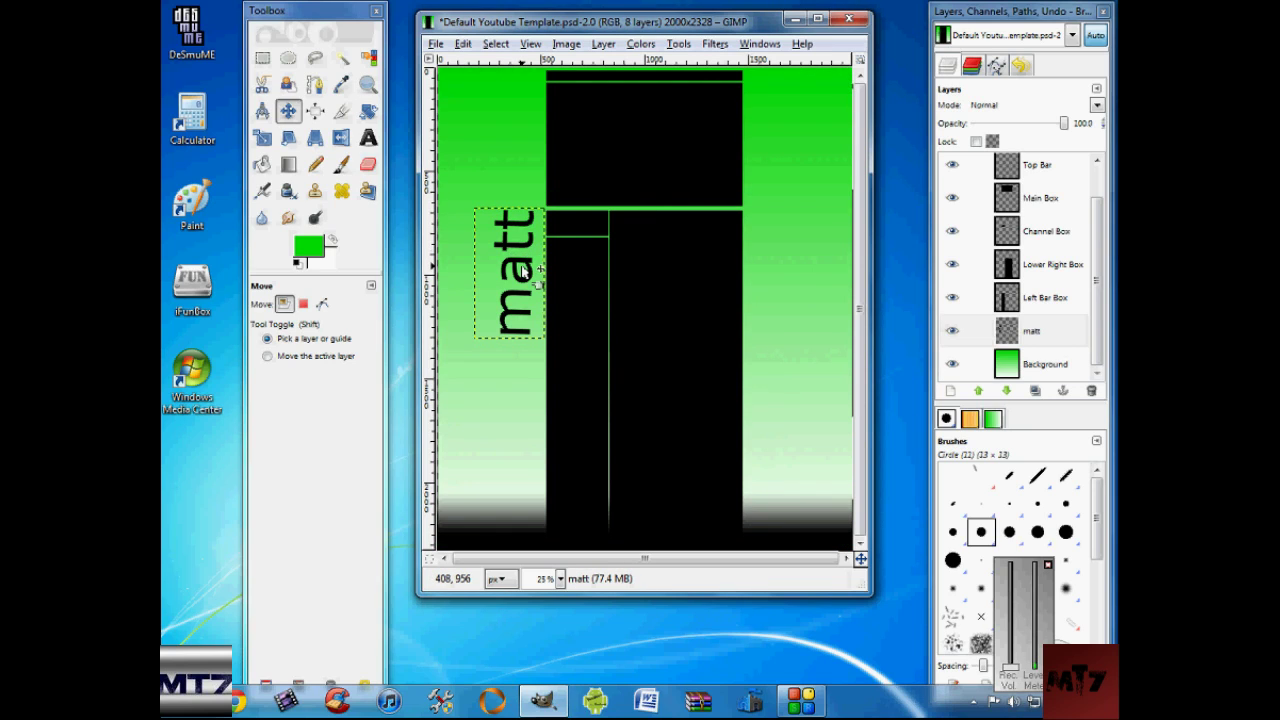
{"action": "left_click", "coordinate": [524, 268]}
{"action": "mouse_move", "coordinate": [524, 268]}
{"action": "left_mouse_down"}
{"action": "mouse_move", "coordinate": [513, 268]}
{"action": "mouse_move", "coordinate": [526, 268]}
{"action": "left_mouse_up"}
{"action": "left_click", "coordinate": [526, 268]}
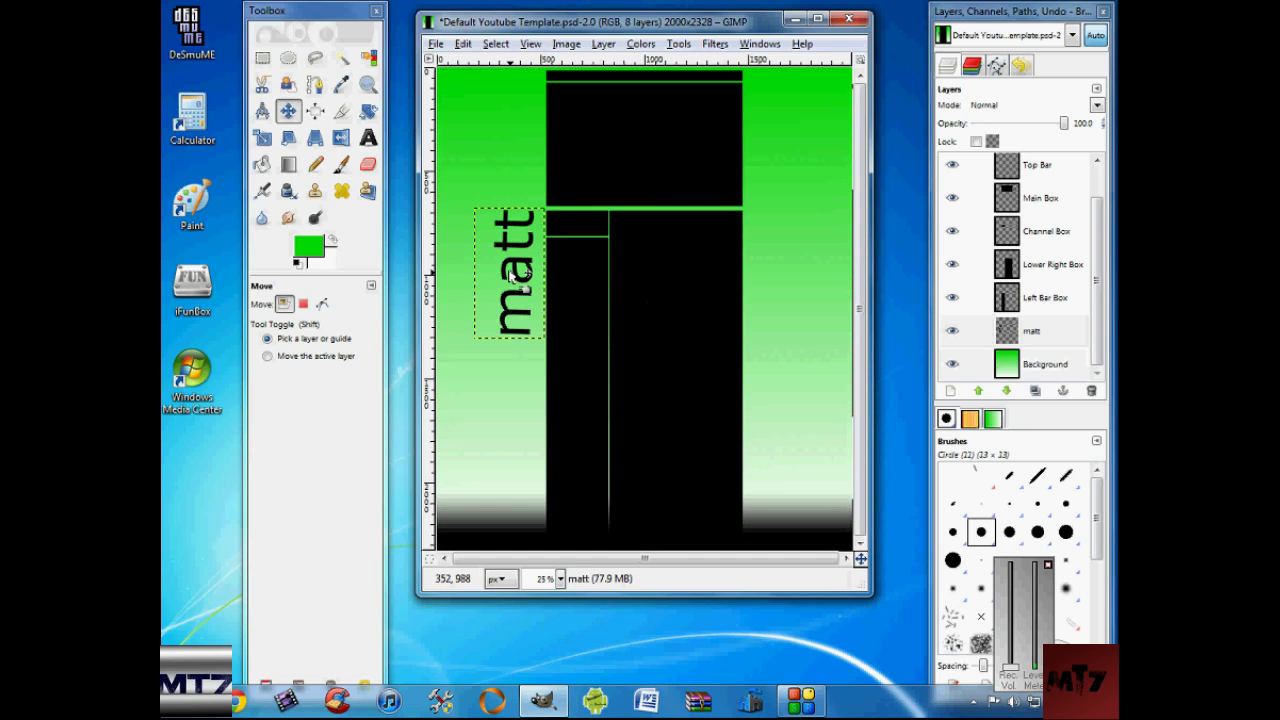
{"action": "left_click", "coordinate": [528, 266]}
{"action": "left_click", "coordinate": [530, 262]}
{"action": "left_click", "coordinate": [528, 266]}
{"action": "left_click", "coordinate": [524, 276]}
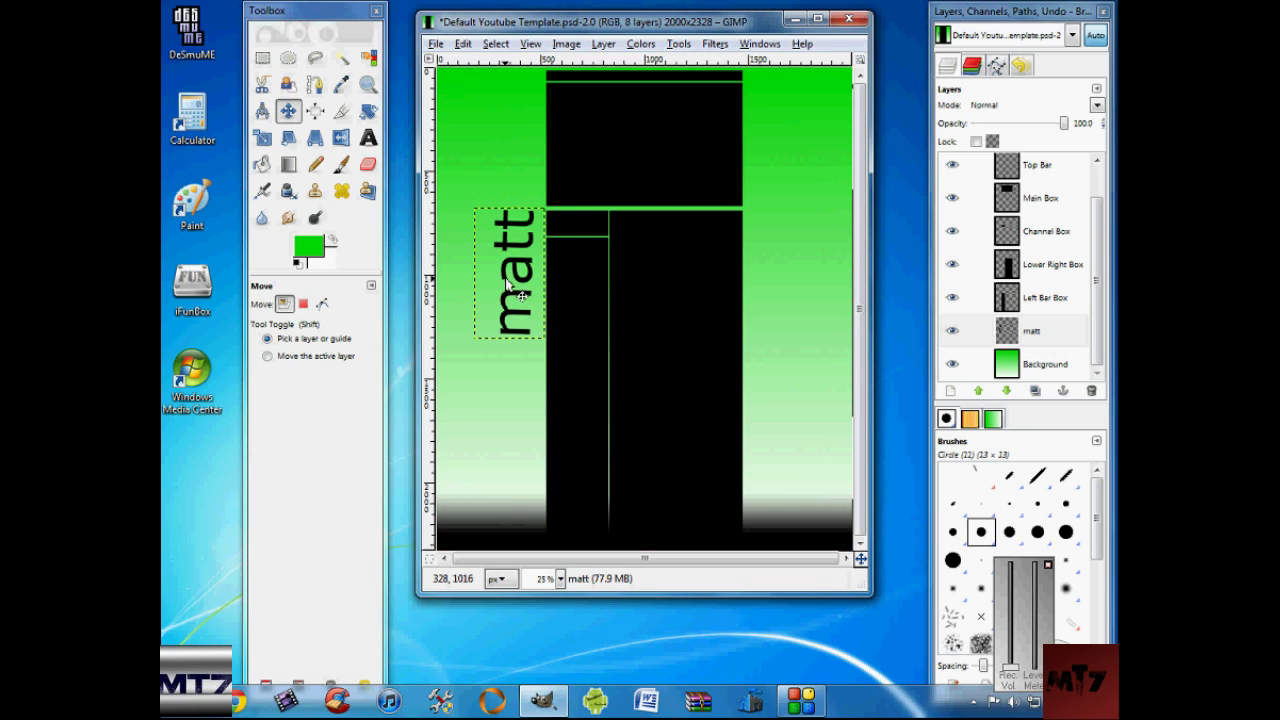
{"action": "left_click_drag", "start_coordinate": [509, 286], "coordinate": [512, 288]}
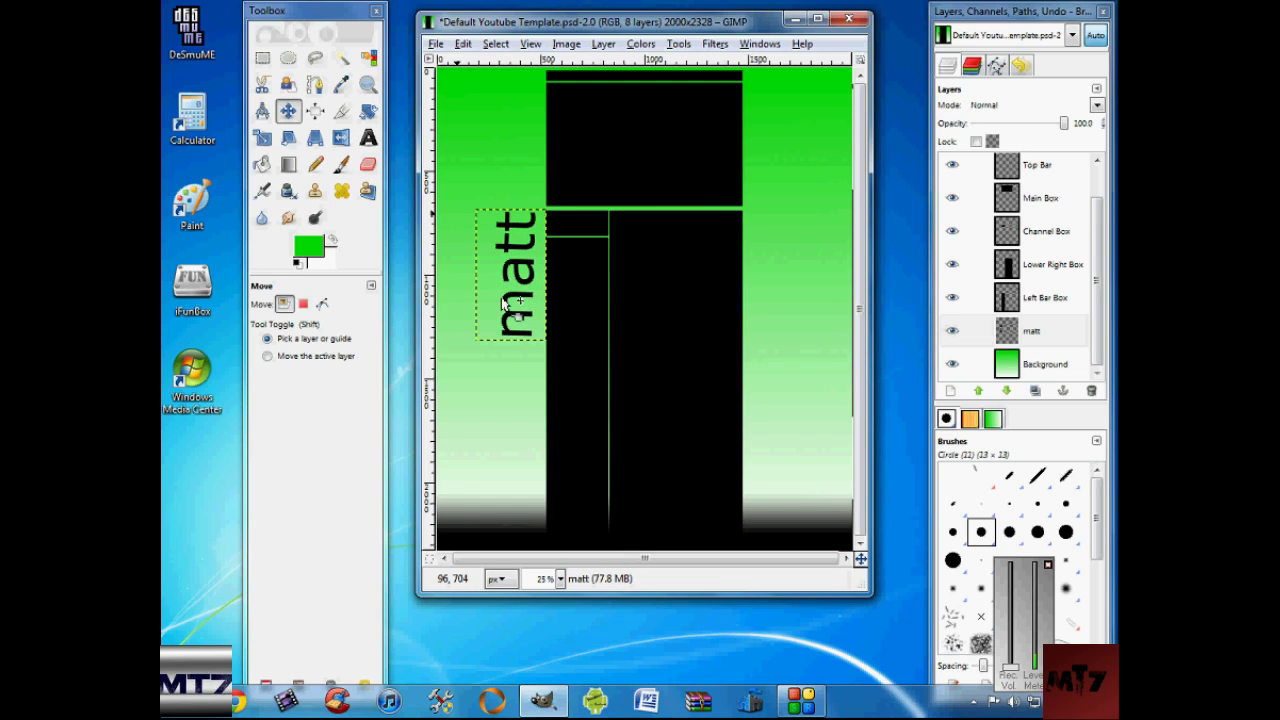
Add a text box right of the black column reading 'sub'.
{"action": "left_click", "coordinate": [368, 137]}
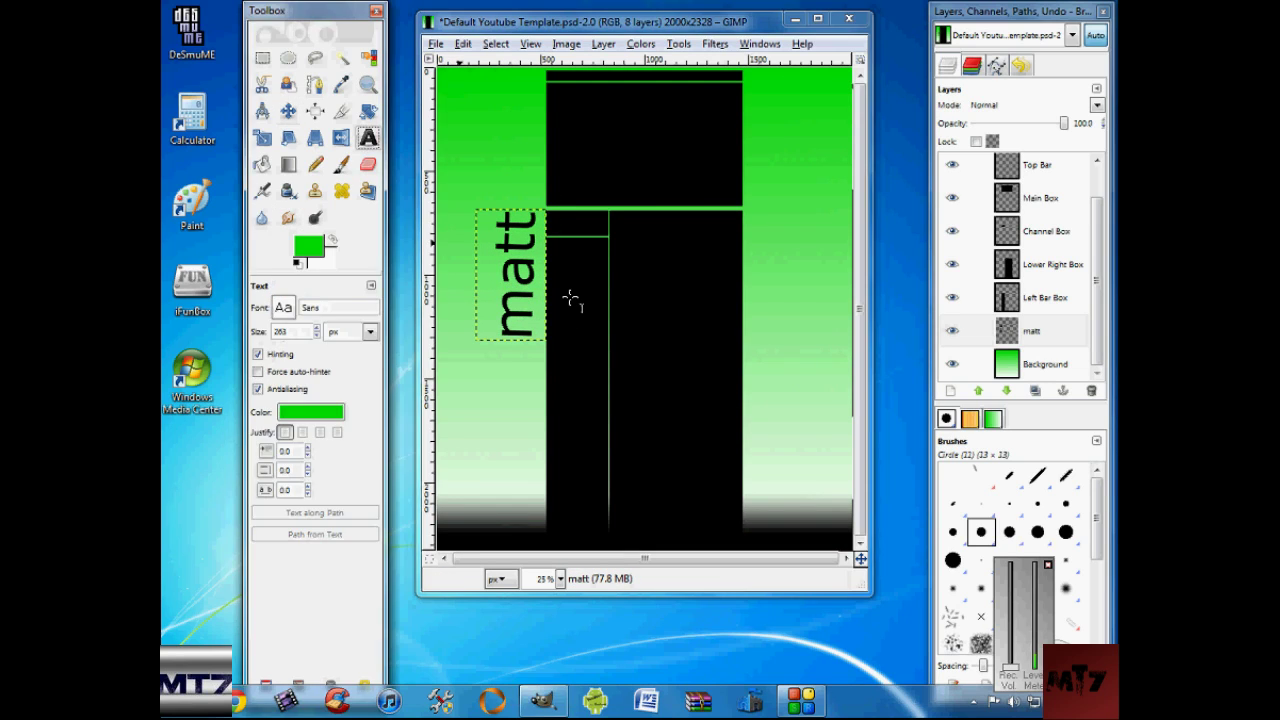
{"action": "left_click", "coordinate": [757, 253]}
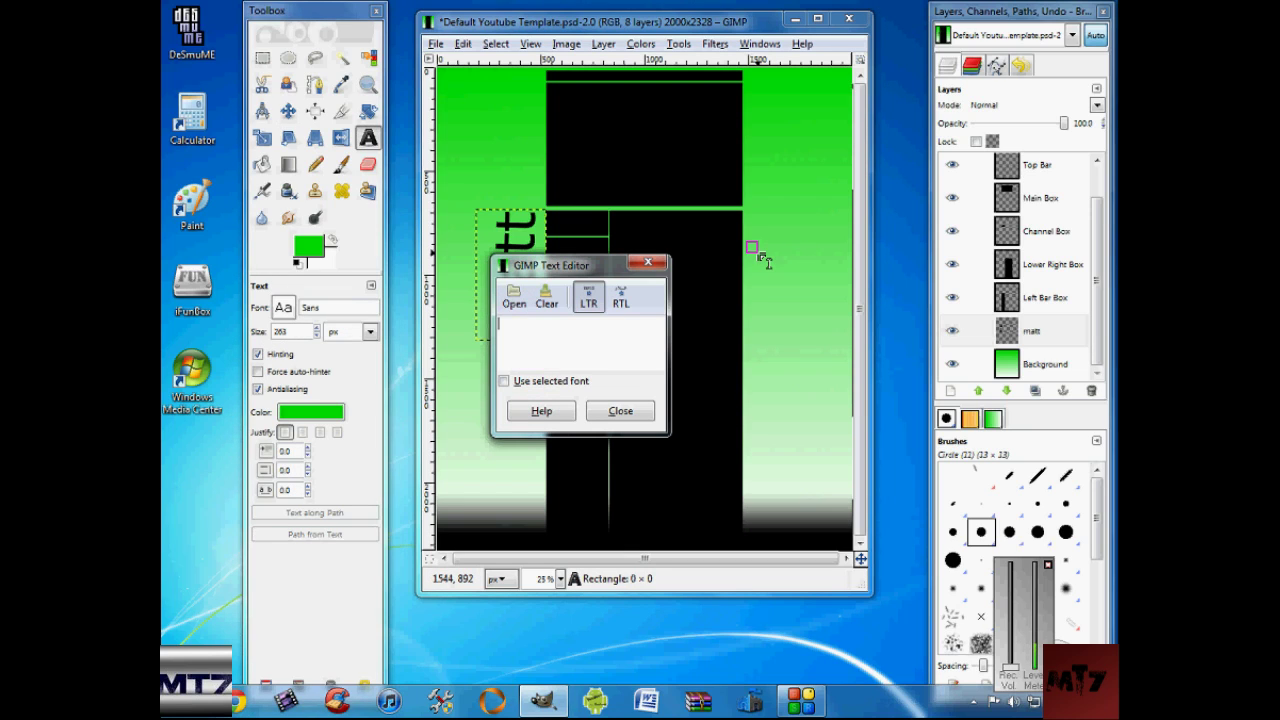
{"action": "type", "text": "sub"}
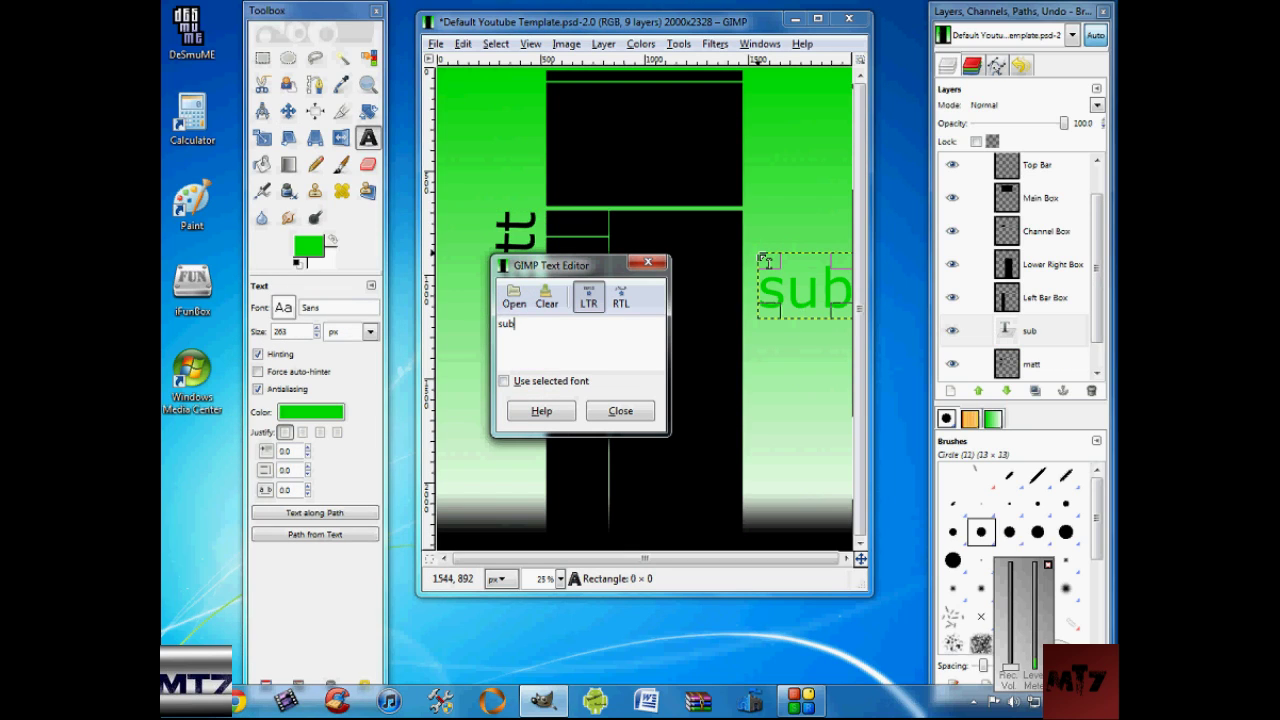
{"action": "left_click", "coordinate": [620, 410]}
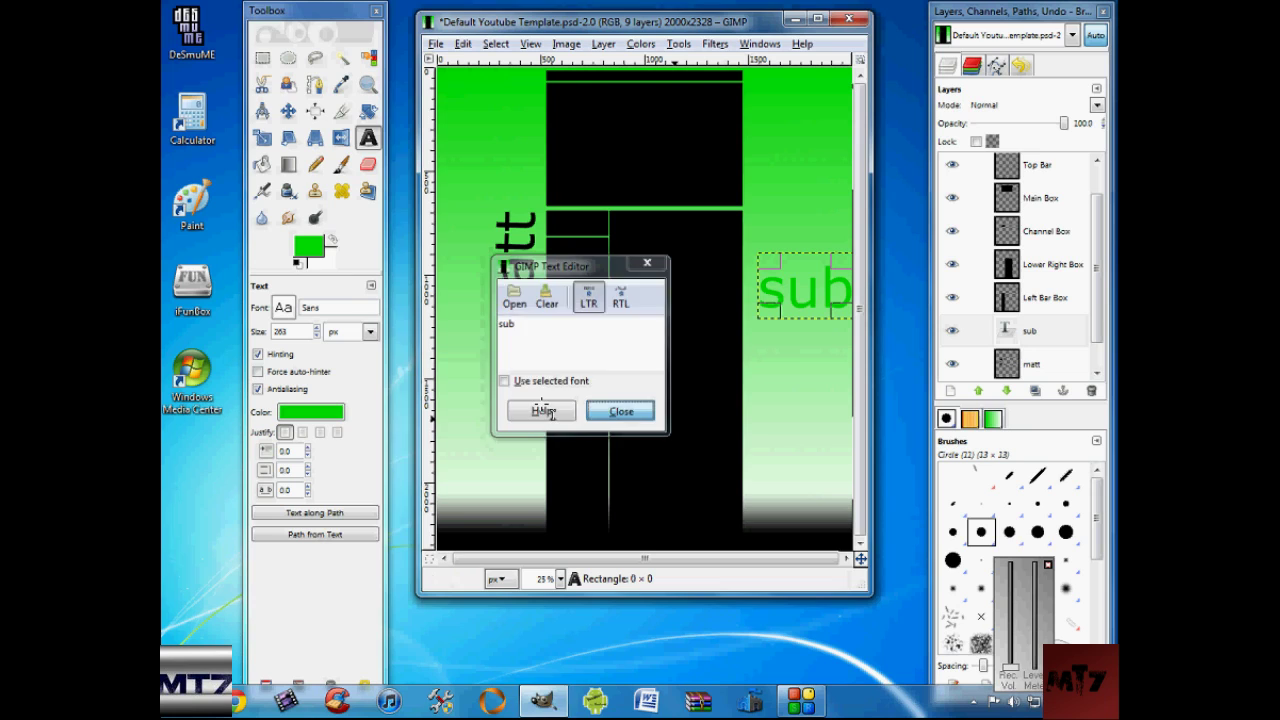
Set the sub text colour to dark 001104.
{"action": "left_click", "coordinate": [328, 416]}
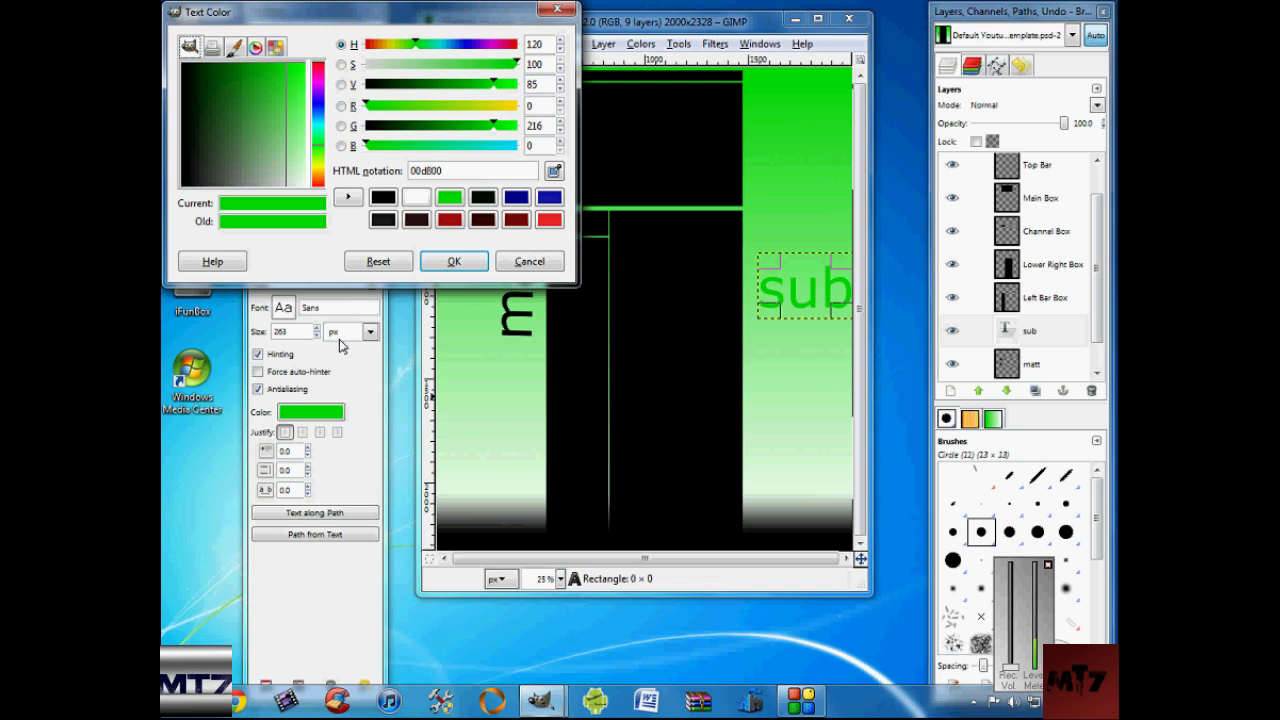
{"action": "left_click", "coordinate": [483, 197]}
{"action": "left_click", "coordinate": [454, 262]}
{"action": "left_click", "coordinate": [790, 288]}
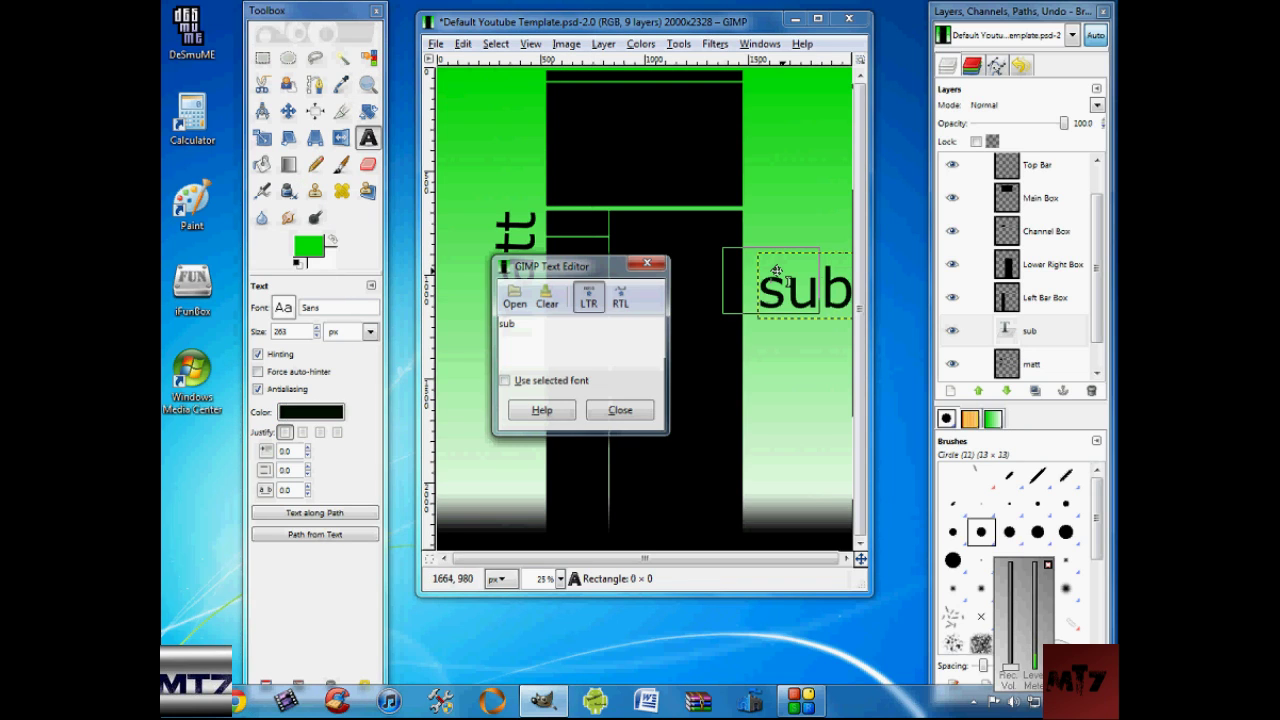
{"action": "left_click", "coordinate": [640, 412]}
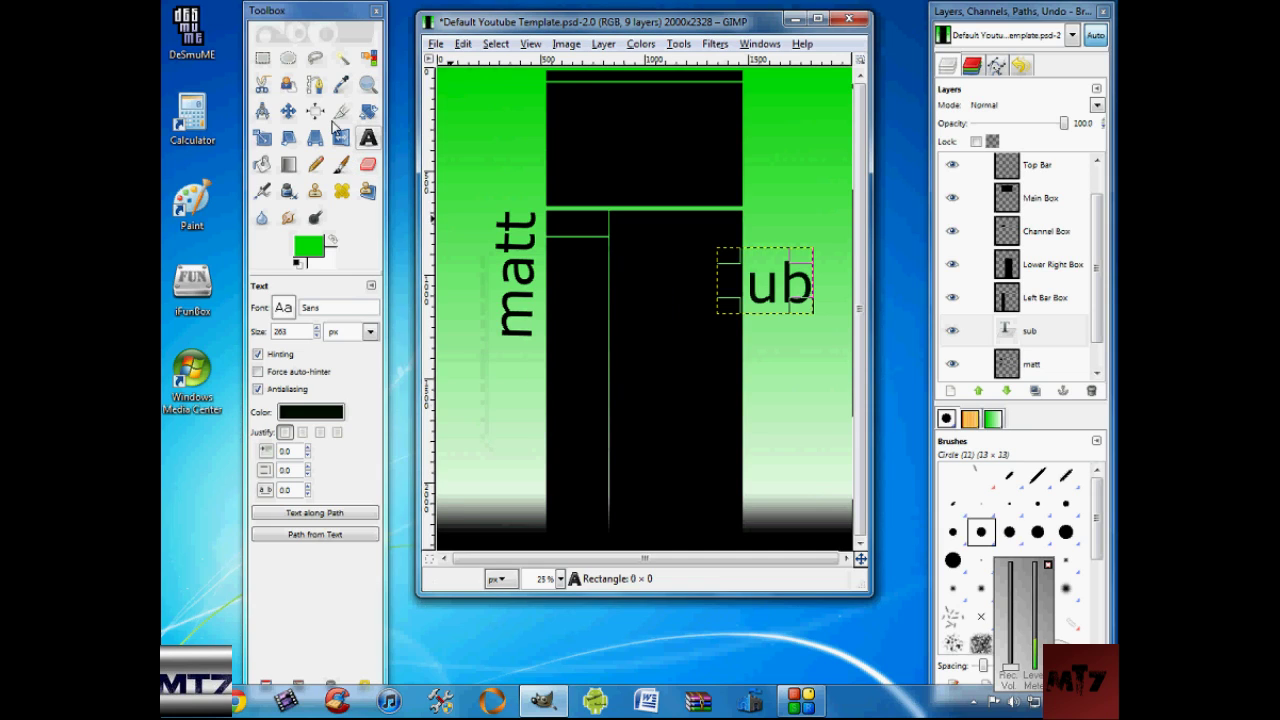
{"action": "left_click", "coordinate": [367, 113]}
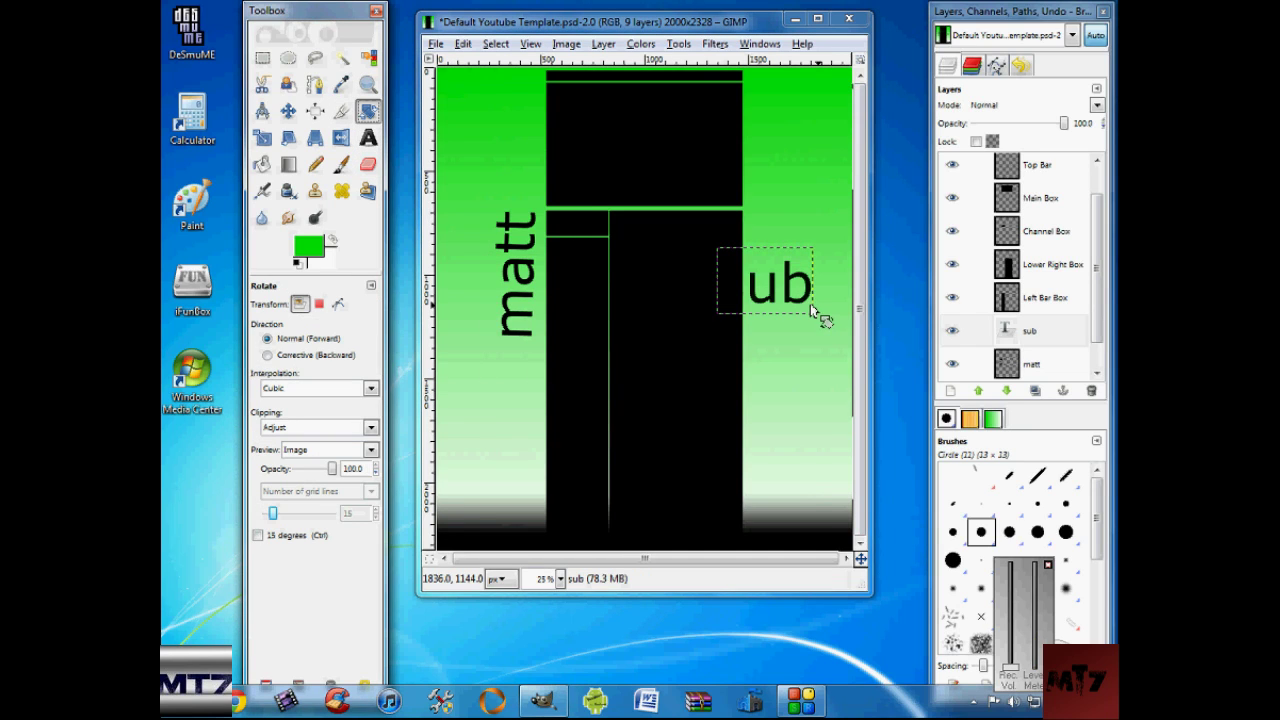
Rotate the sub text about 90 degrees so it runs vertically down the right strip.
{"action": "left_click_drag", "start_coordinate": [797, 325], "coordinate": [785, 279]}
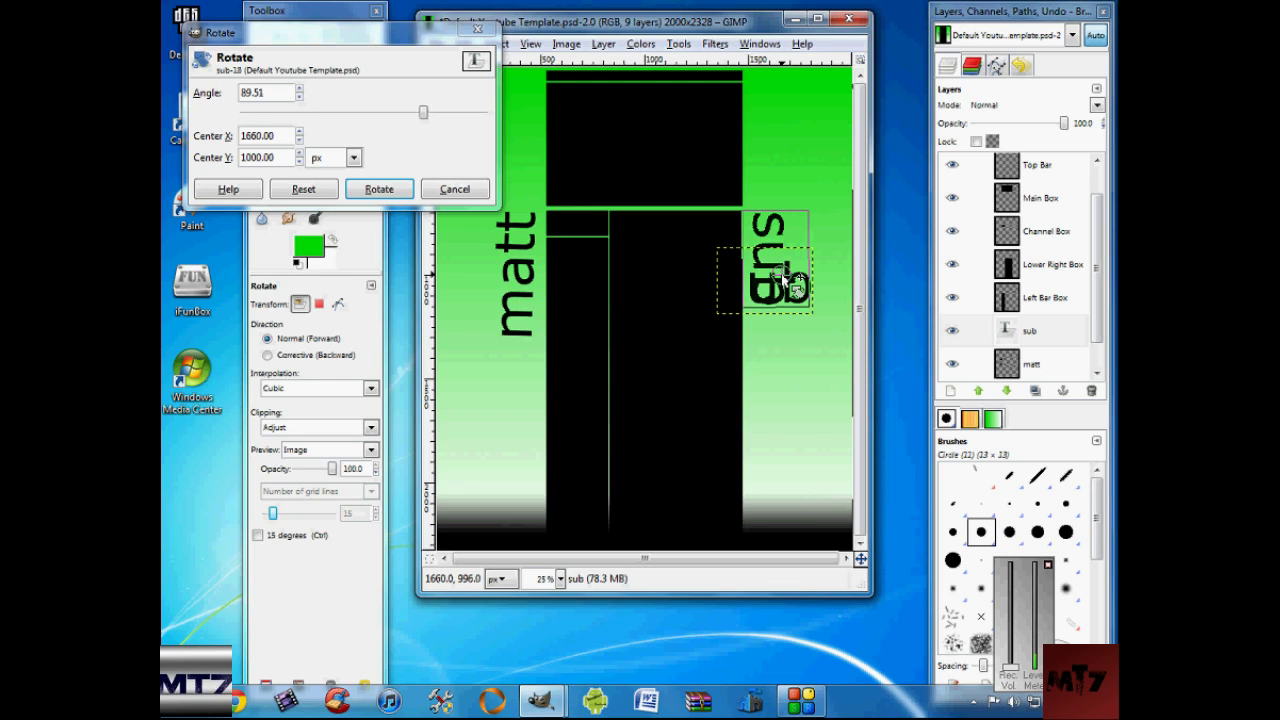
{"action": "left_click", "coordinate": [379, 189]}
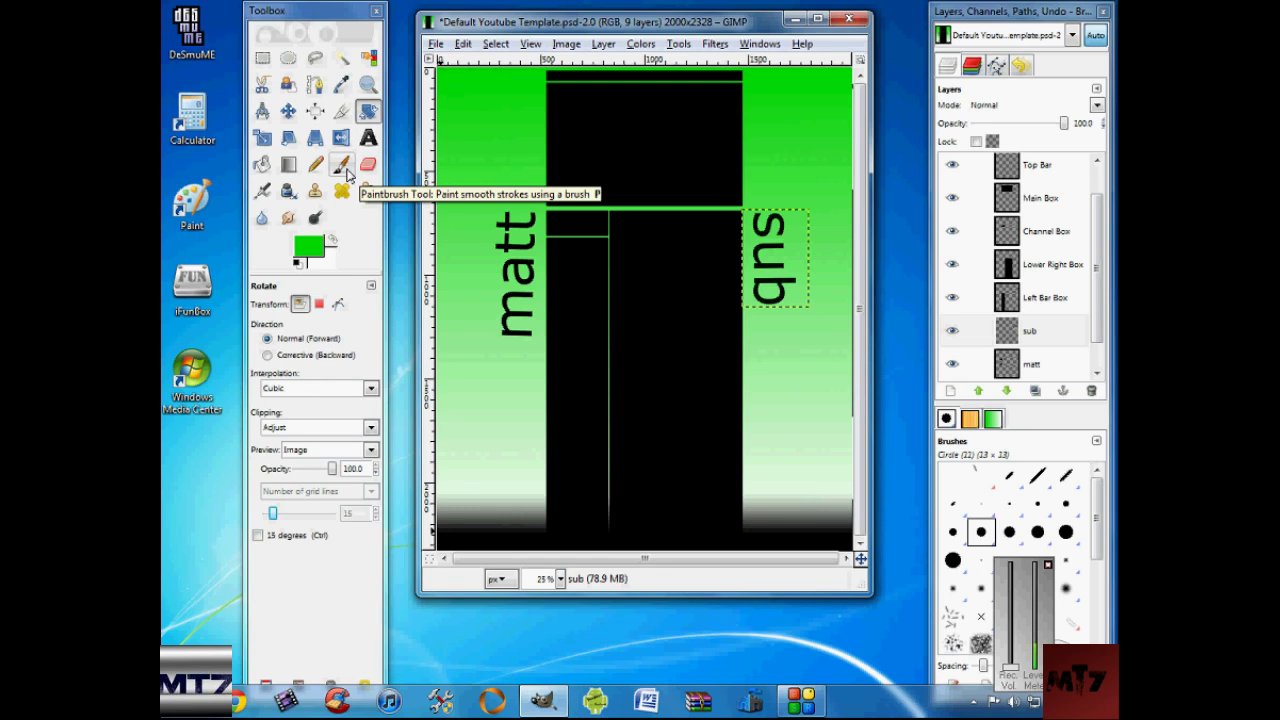
Set the Paintbrush to the GIMP#2 swirl brush at scale 0.38.
{"action": "left_click", "coordinate": [345, 170]}
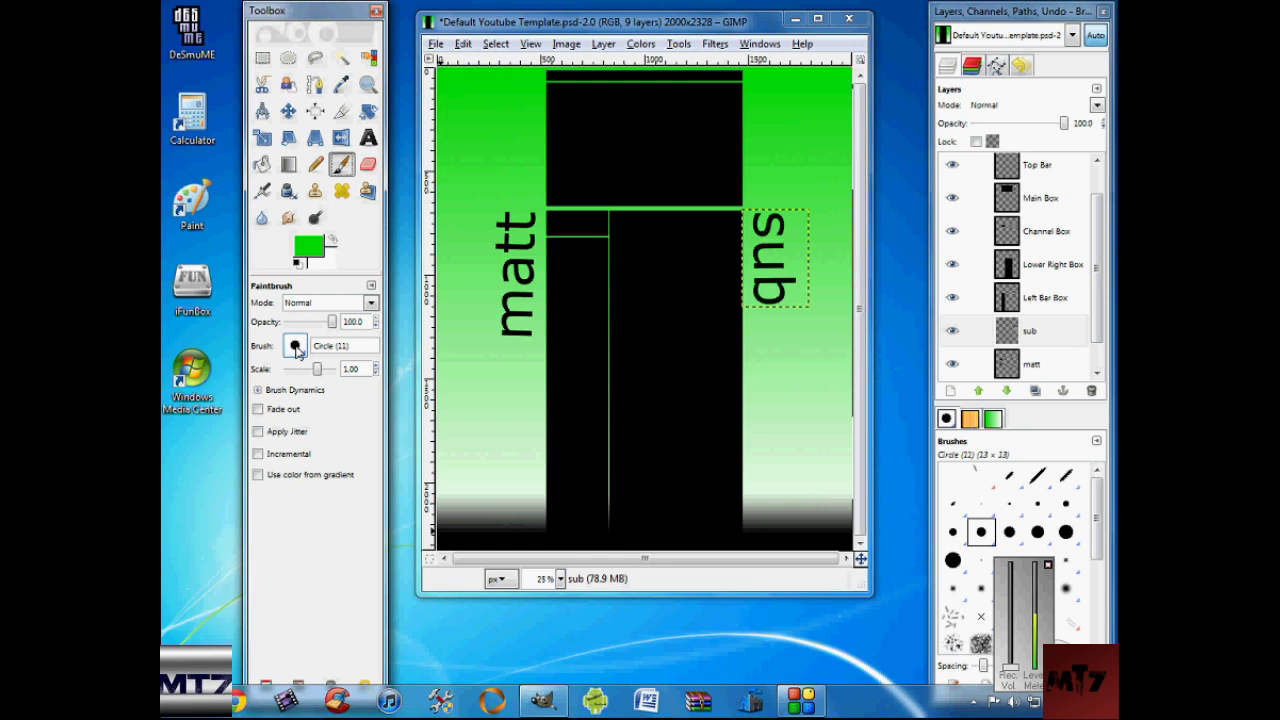
{"action": "left_click", "coordinate": [296, 348]}
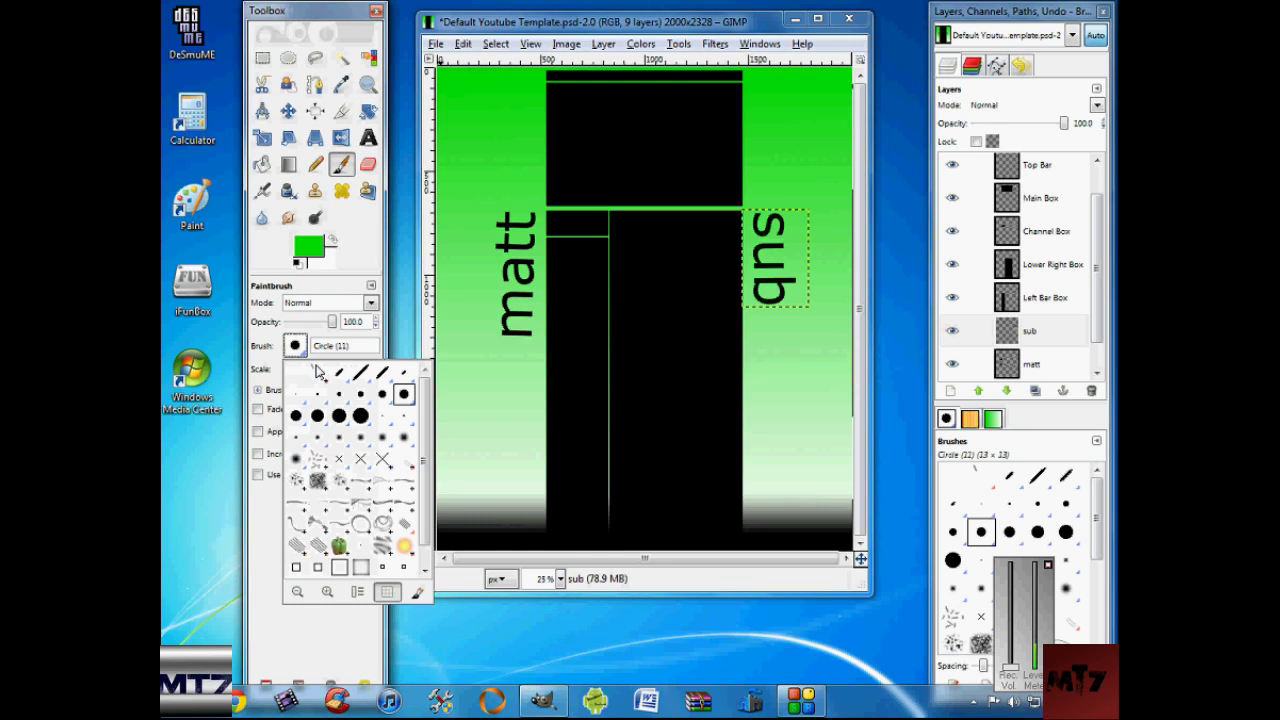
{"action": "left_click", "coordinate": [362, 507]}
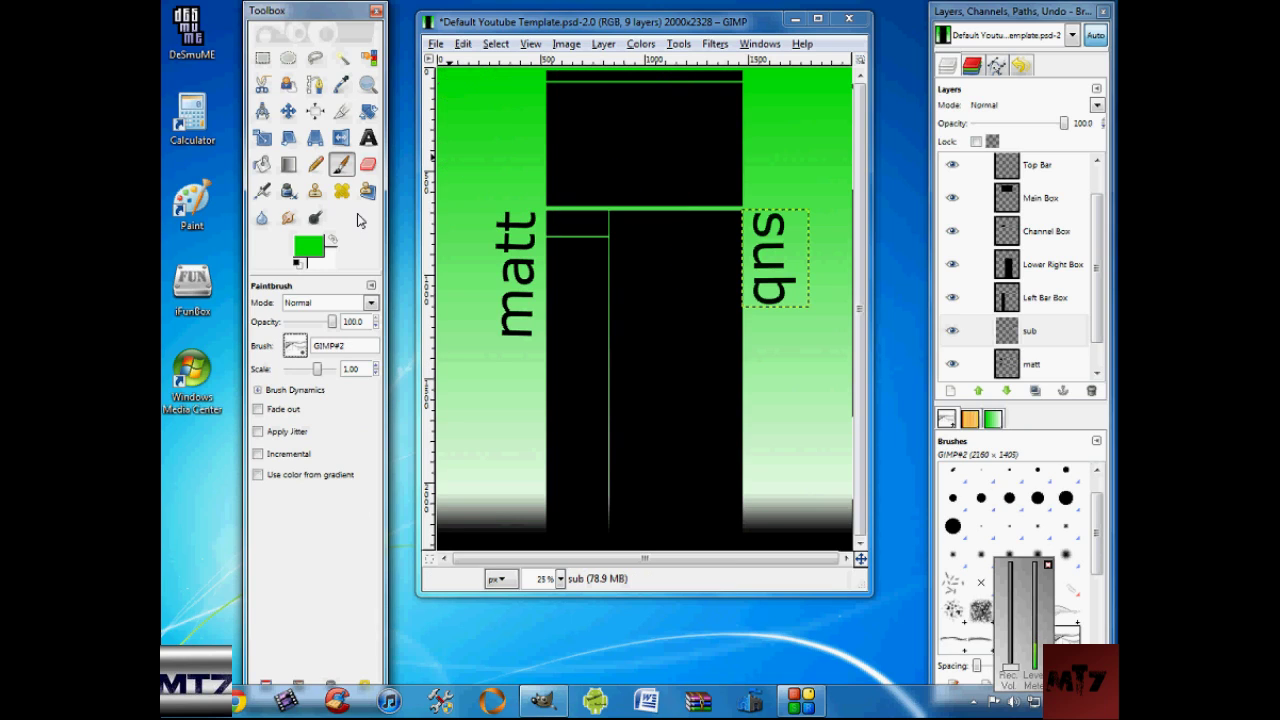
{"action": "left_click_drag", "start_coordinate": [316, 374], "coordinate": [304, 377]}
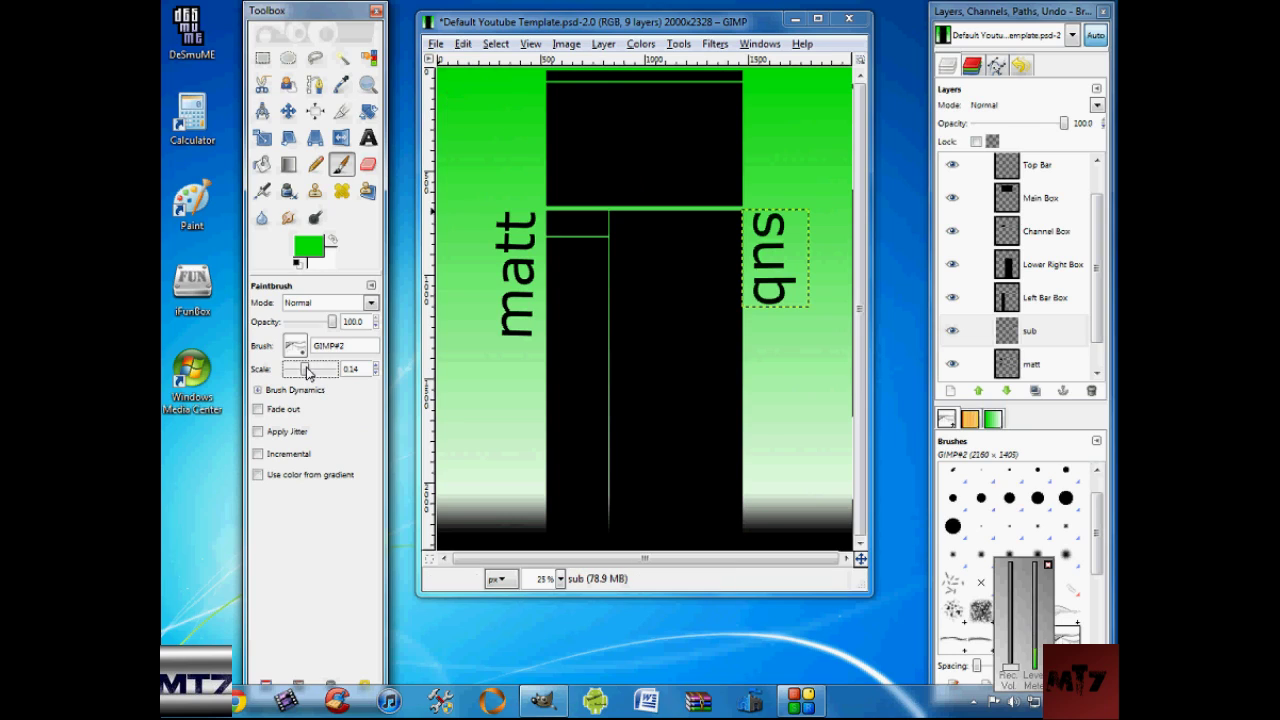
{"action": "left_click_drag", "start_coordinate": [306, 373], "coordinate": [313, 375]}
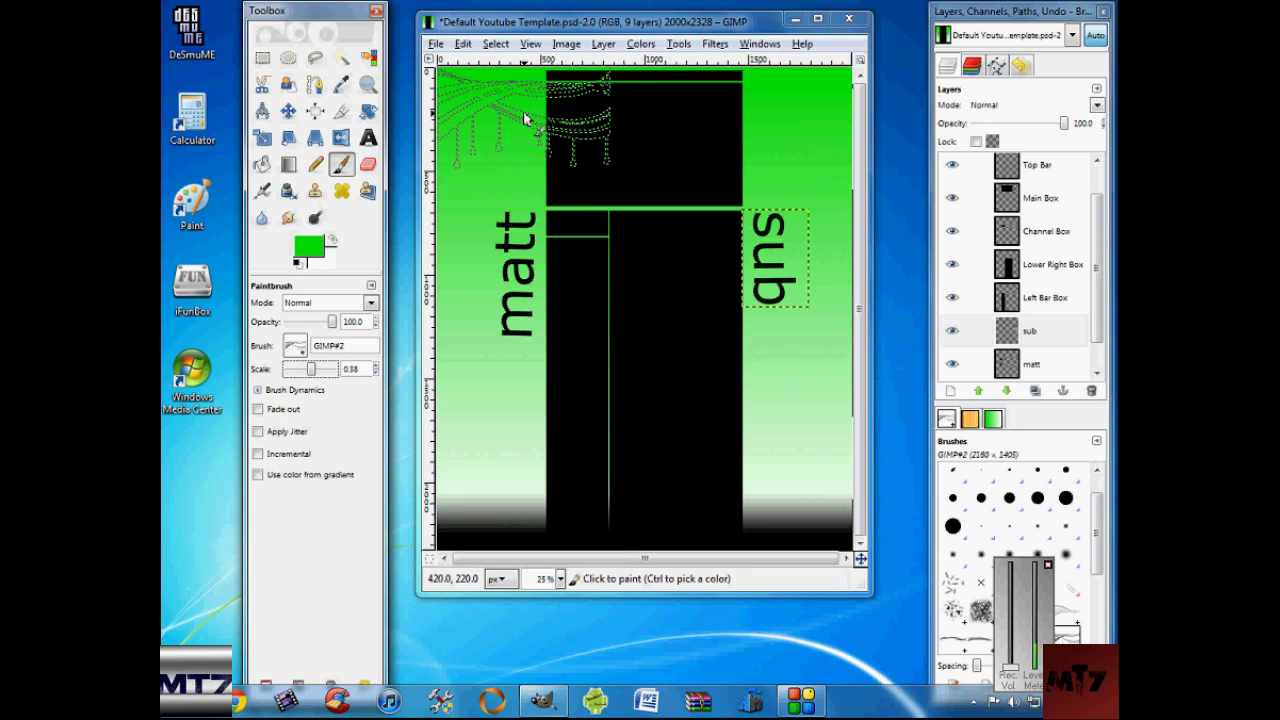
Set the foreground colour to black and the background colour to 001104.
{"action": "left_click", "coordinate": [318, 246]}
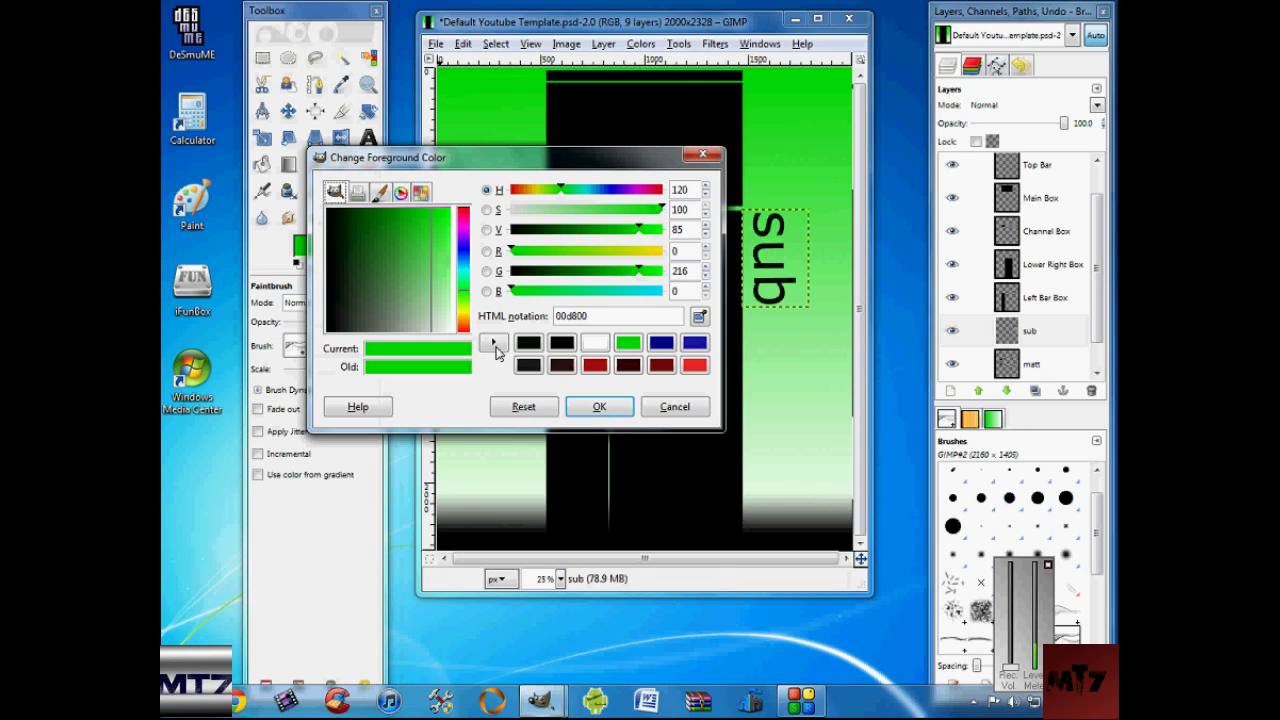
{"action": "left_click", "coordinate": [530, 345]}
{"action": "left_click", "coordinate": [599, 406]}
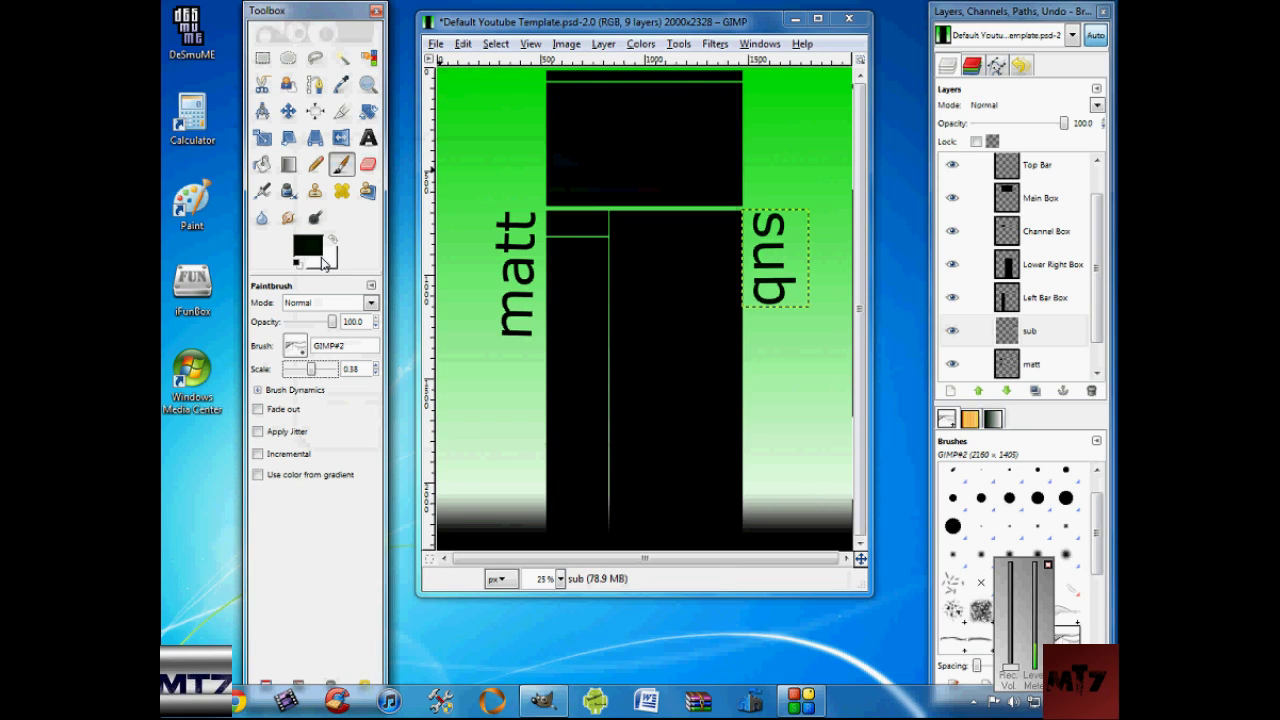
{"action": "left_click", "coordinate": [323, 262]}
{"action": "left_click", "coordinate": [530, 343]}
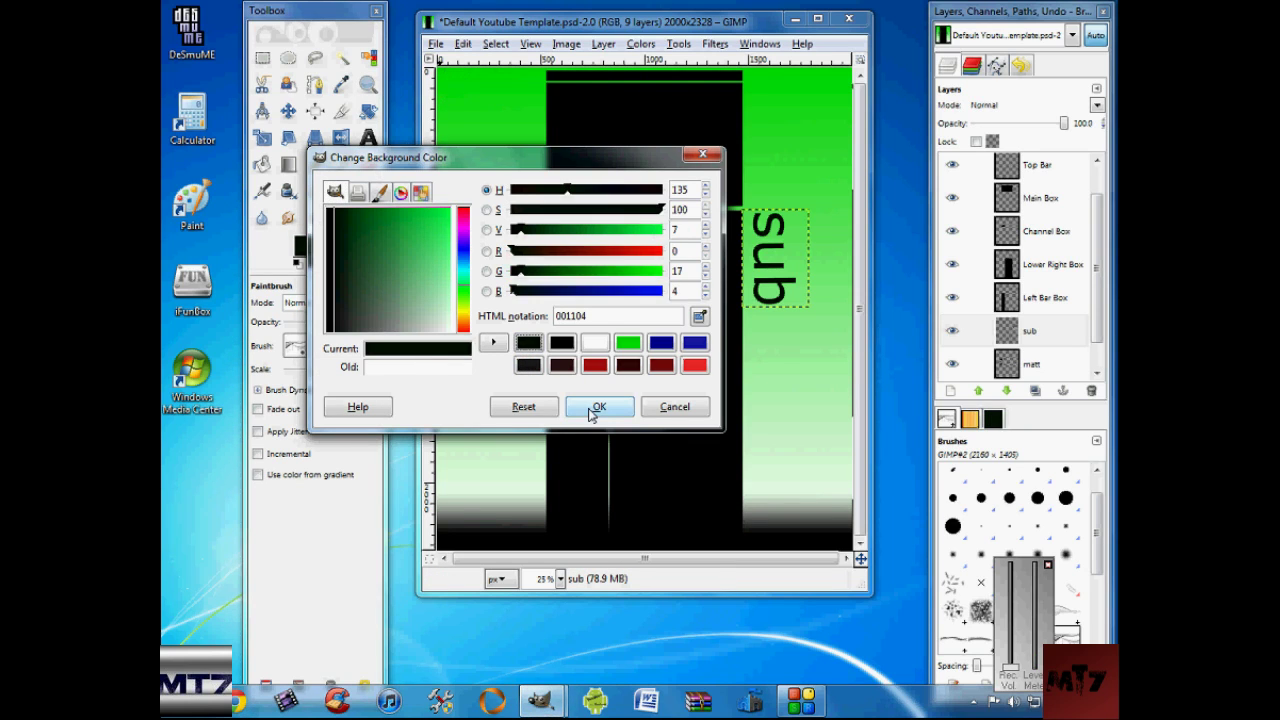
{"action": "left_click", "coordinate": [597, 408]}
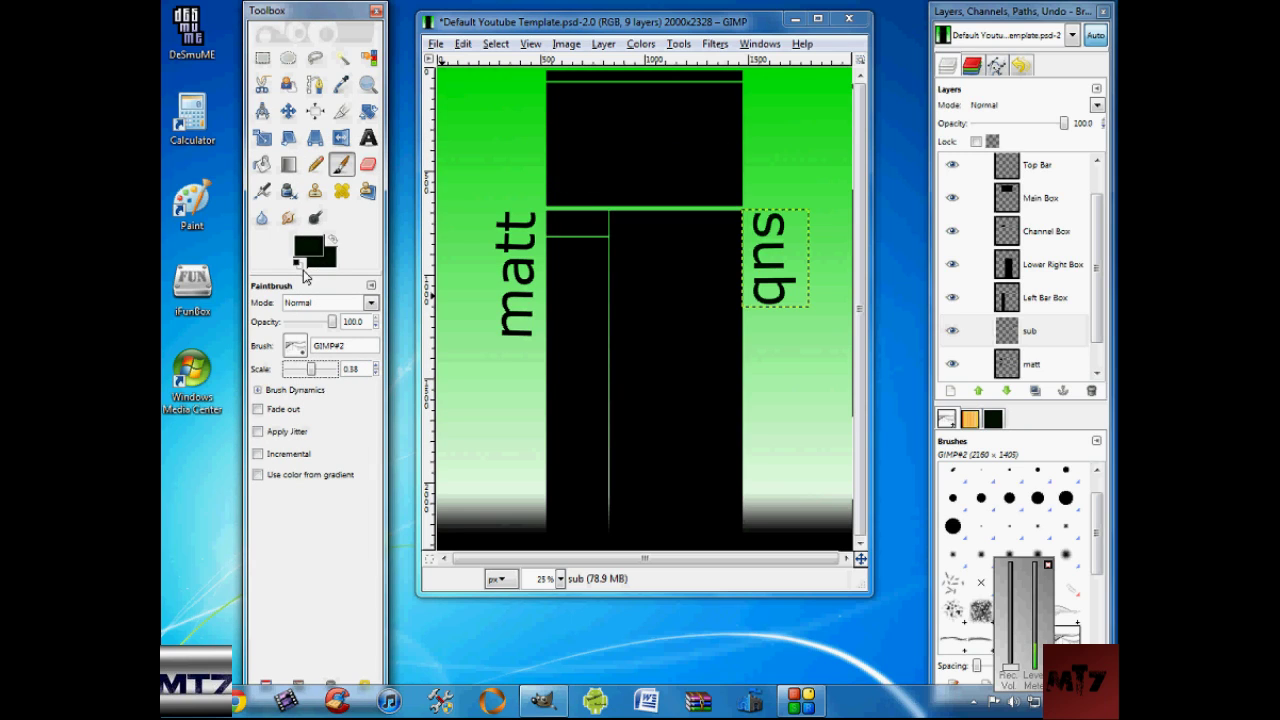
Add a new transparent layer and paint dark swirls in the top-left corner.
{"action": "left_click", "coordinate": [603, 44]}
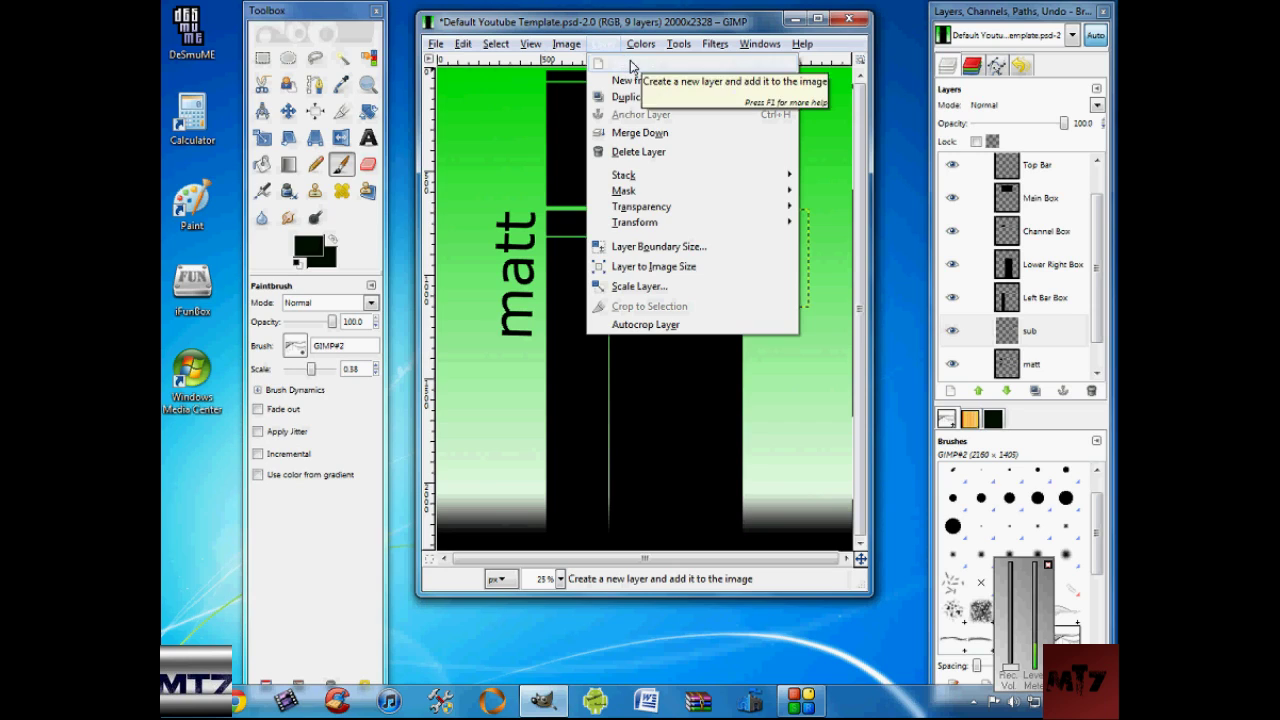
{"action": "left_click", "coordinate": [624, 63]}
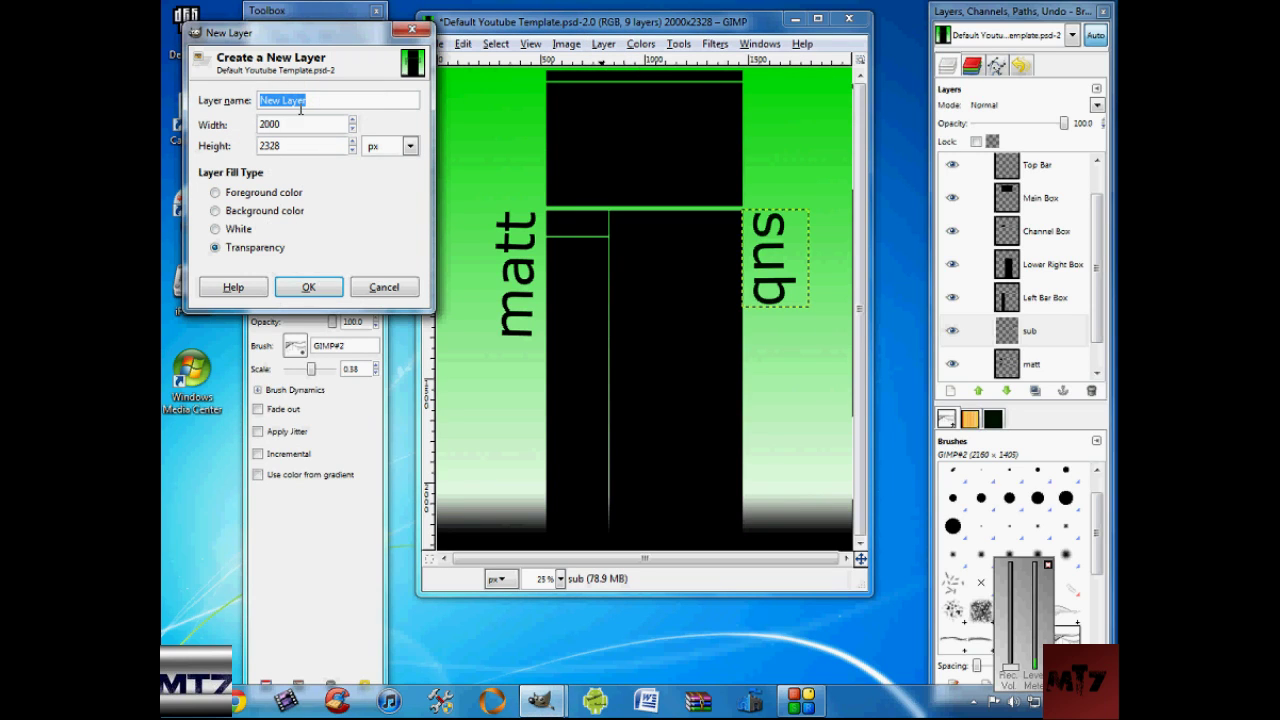
{"action": "left_click", "coordinate": [318, 287]}
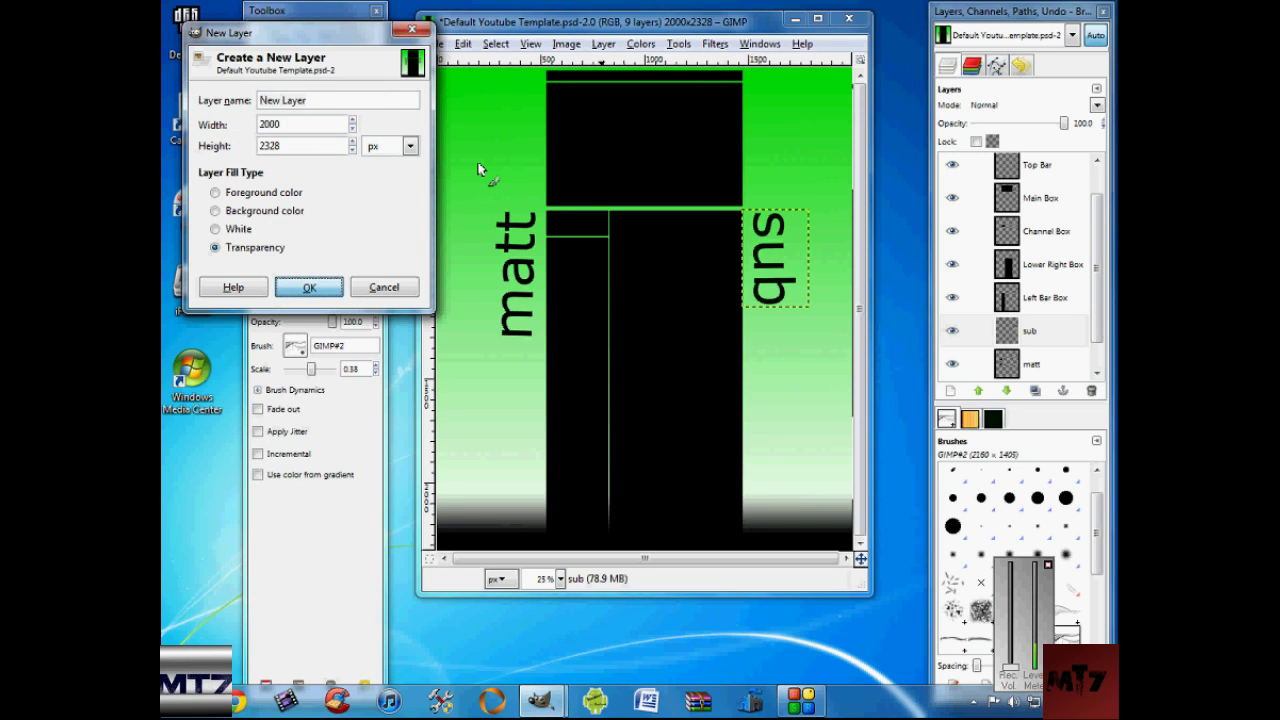
{"action": "left_click_drag", "start_coordinate": [545, 138], "coordinate": [530, 133]}
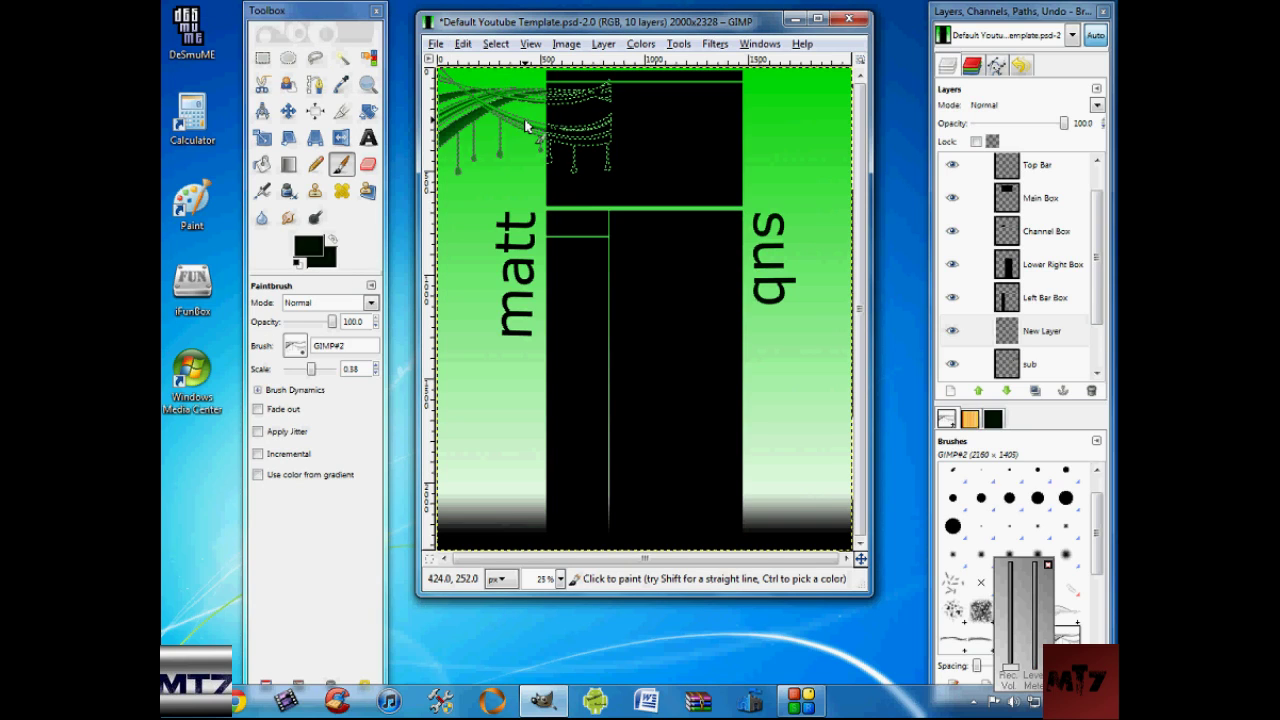
Switch to dark red and stamp red swirls over the top-left and top-right corners.
{"action": "left_click", "coordinate": [312, 250]}
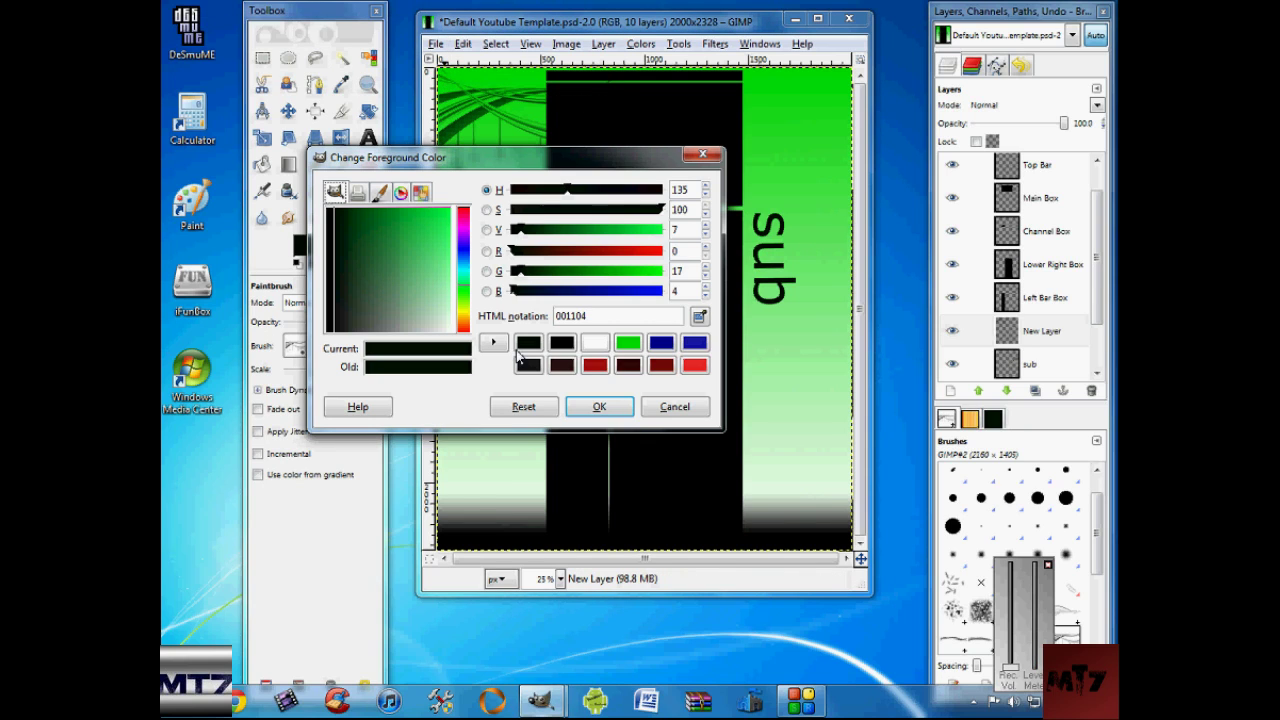
{"action": "left_click", "coordinate": [595, 365]}
{"action": "left_click", "coordinate": [604, 414]}
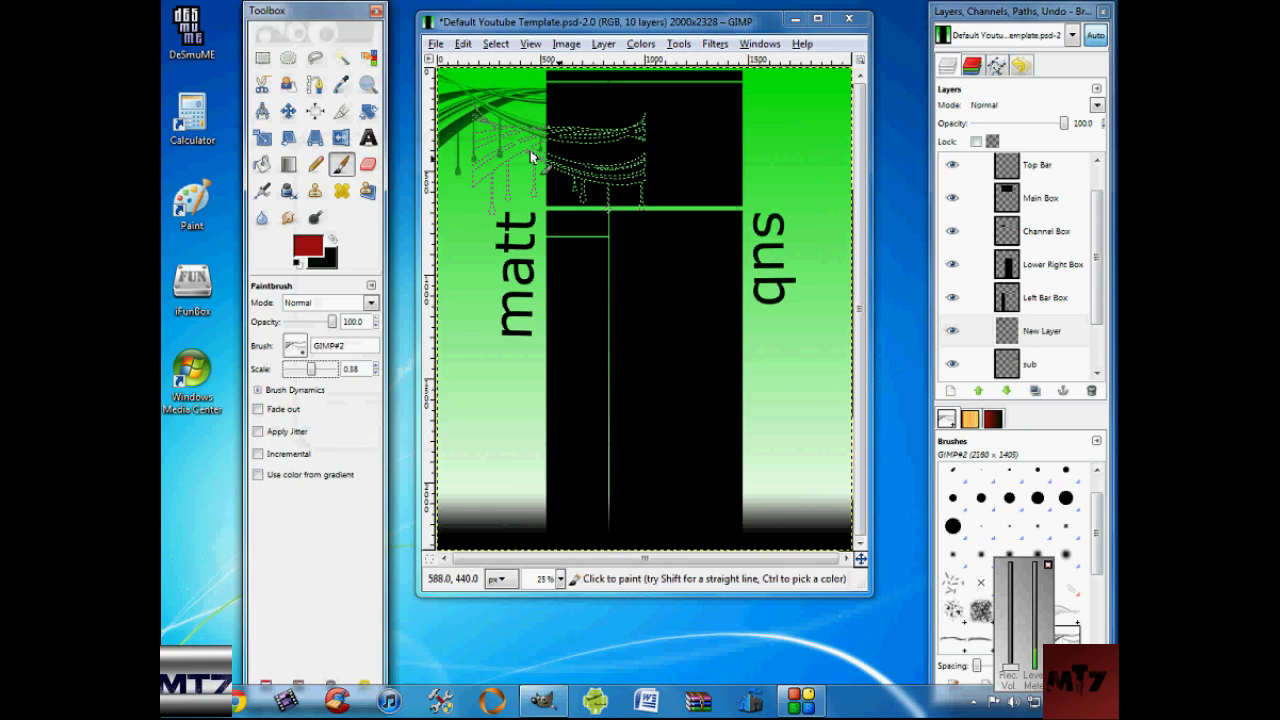
{"action": "left_click", "coordinate": [524, 155]}
{"action": "left_click", "coordinate": [524, 152]}
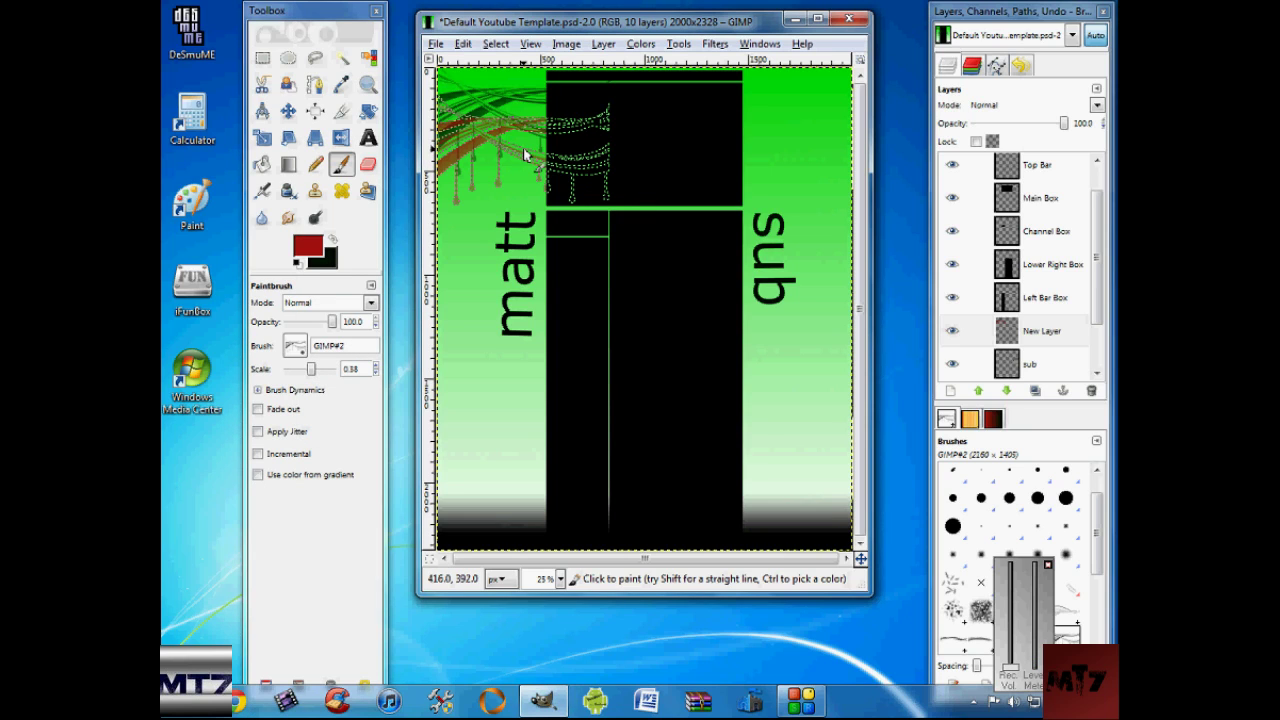
{"action": "left_click", "coordinate": [831, 122]}
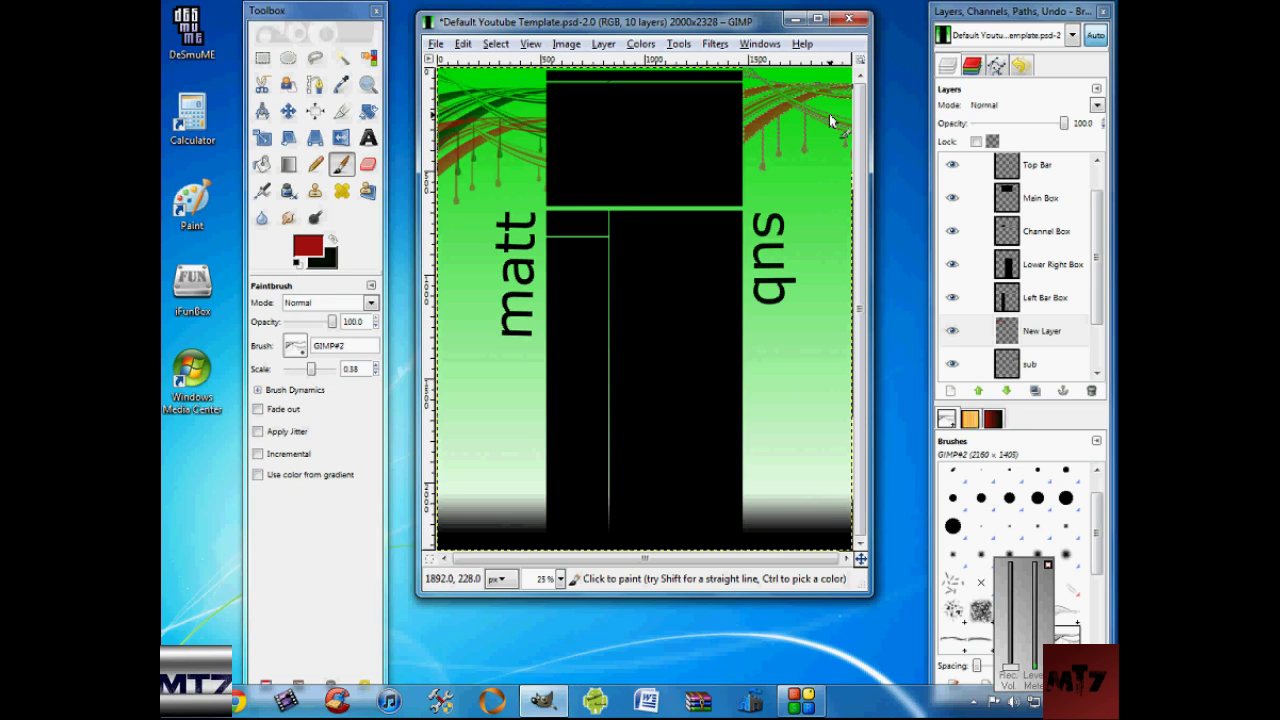
Set the paint colour back to a dark green-black from recent colours.
{"action": "left_click", "coordinate": [308, 246]}
{"action": "left_click", "coordinate": [562, 342]}
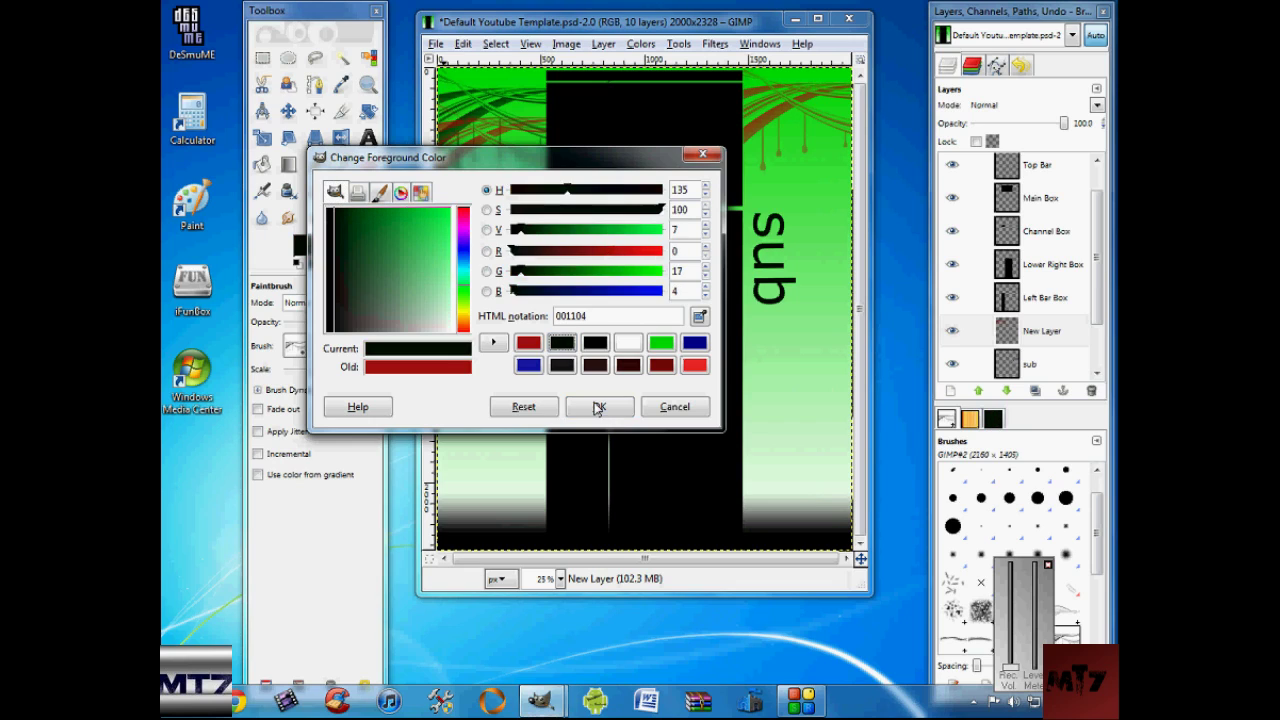
{"action": "left_click", "coordinate": [599, 406]}
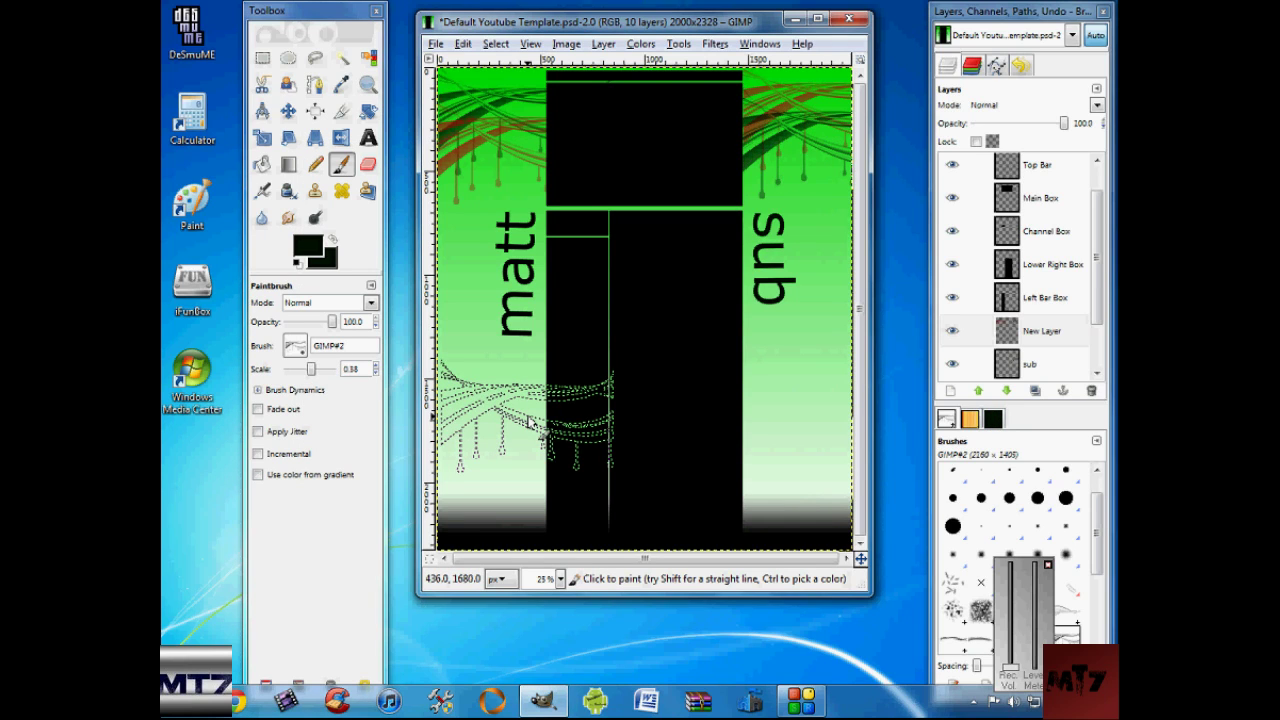
Switch to red a61212 and stamp a swirl in the lower-left corner.
{"action": "left_click", "coordinate": [307, 247]}
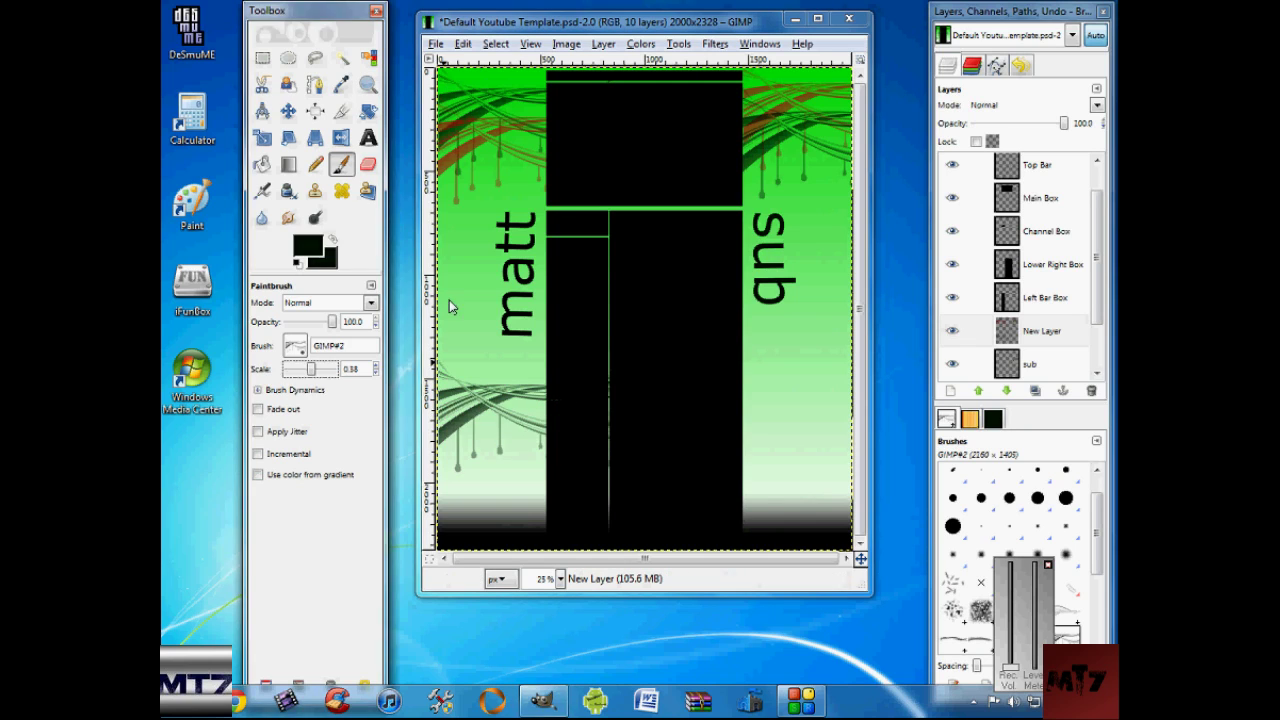
{"action": "left_click", "coordinate": [562, 343]}
{"action": "left_click", "coordinate": [597, 408]}
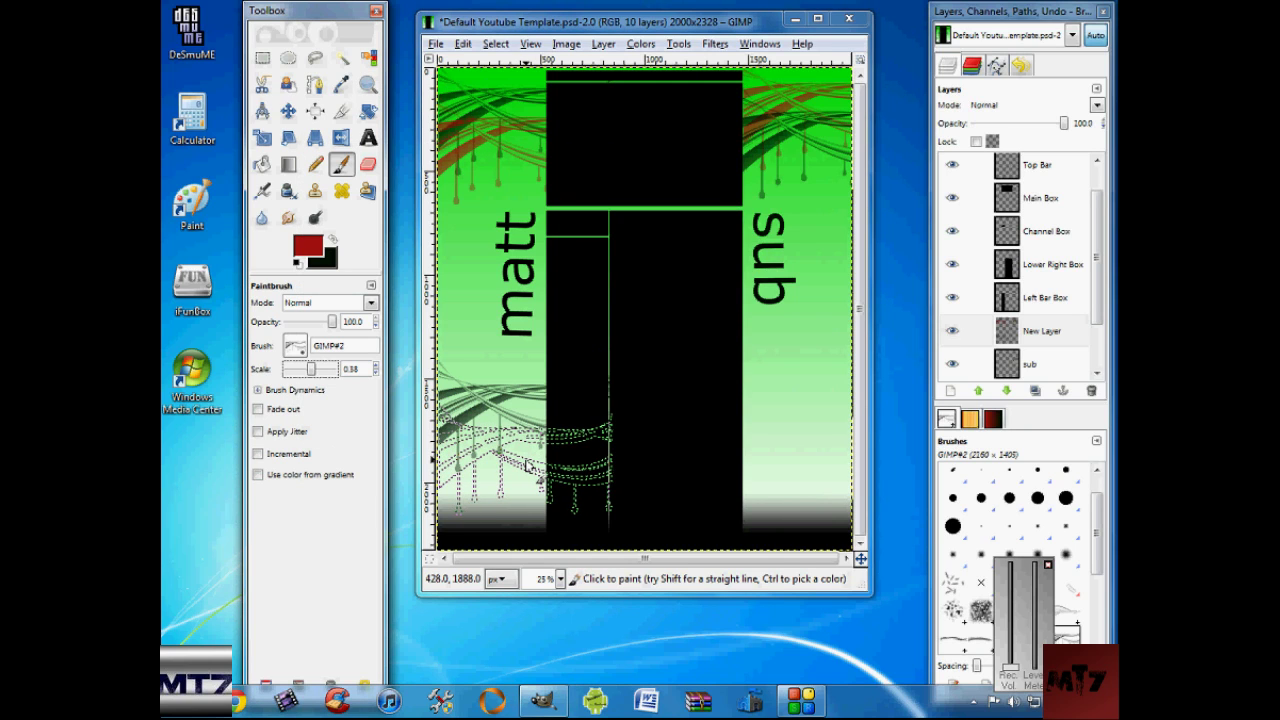
{"action": "left_click", "coordinate": [528, 464]}
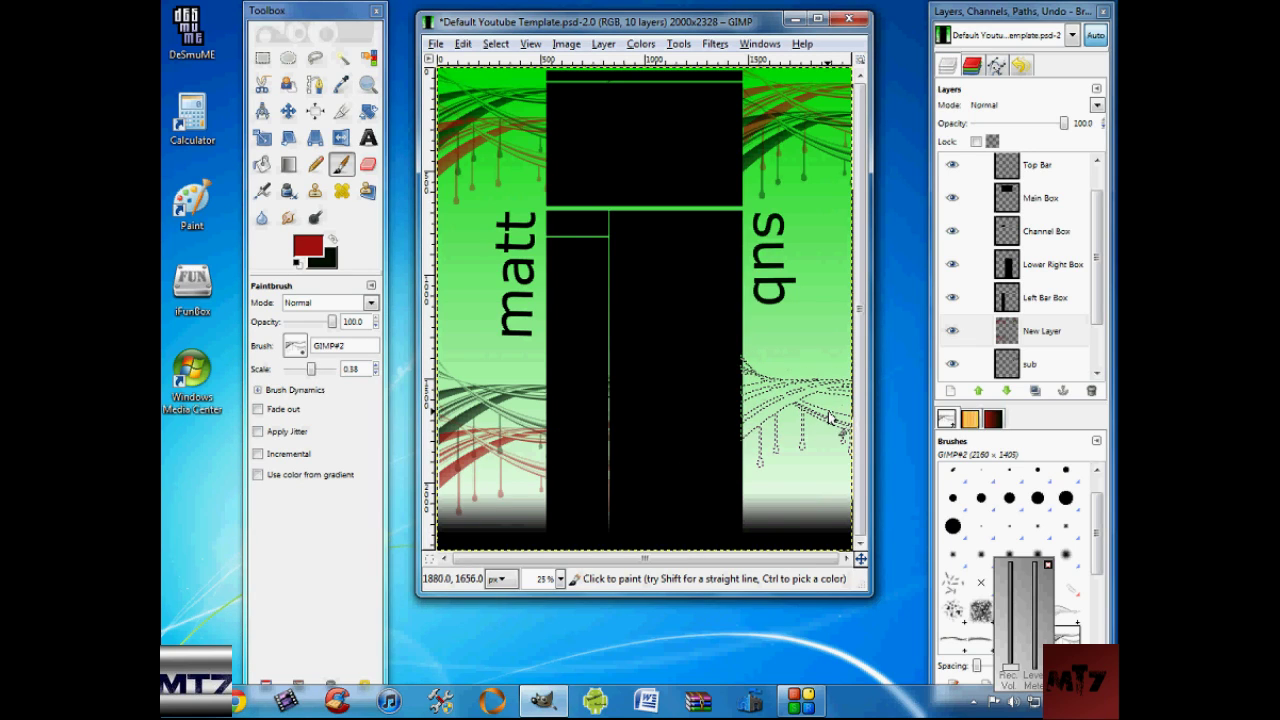
Switch to dark green 001104 and stamp a swirl in the lower-right corner.
{"action": "left_click", "coordinate": [307, 246]}
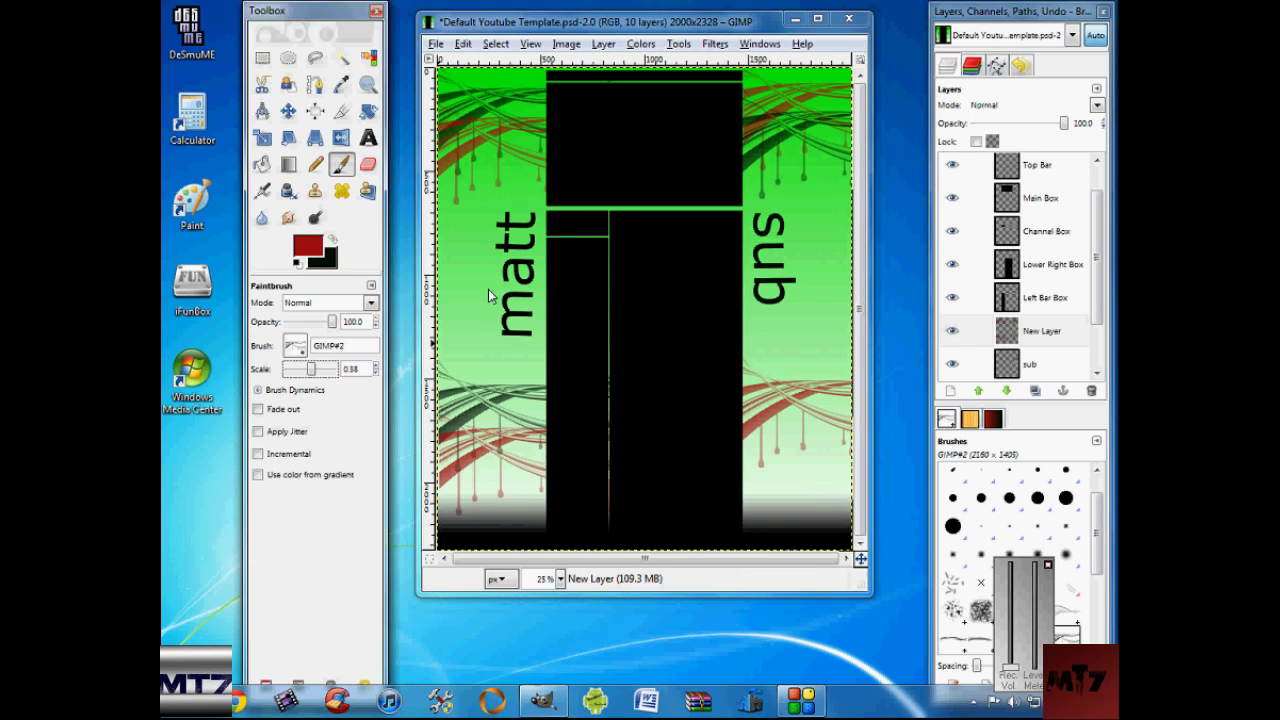
{"action": "left_click", "coordinate": [562, 342]}
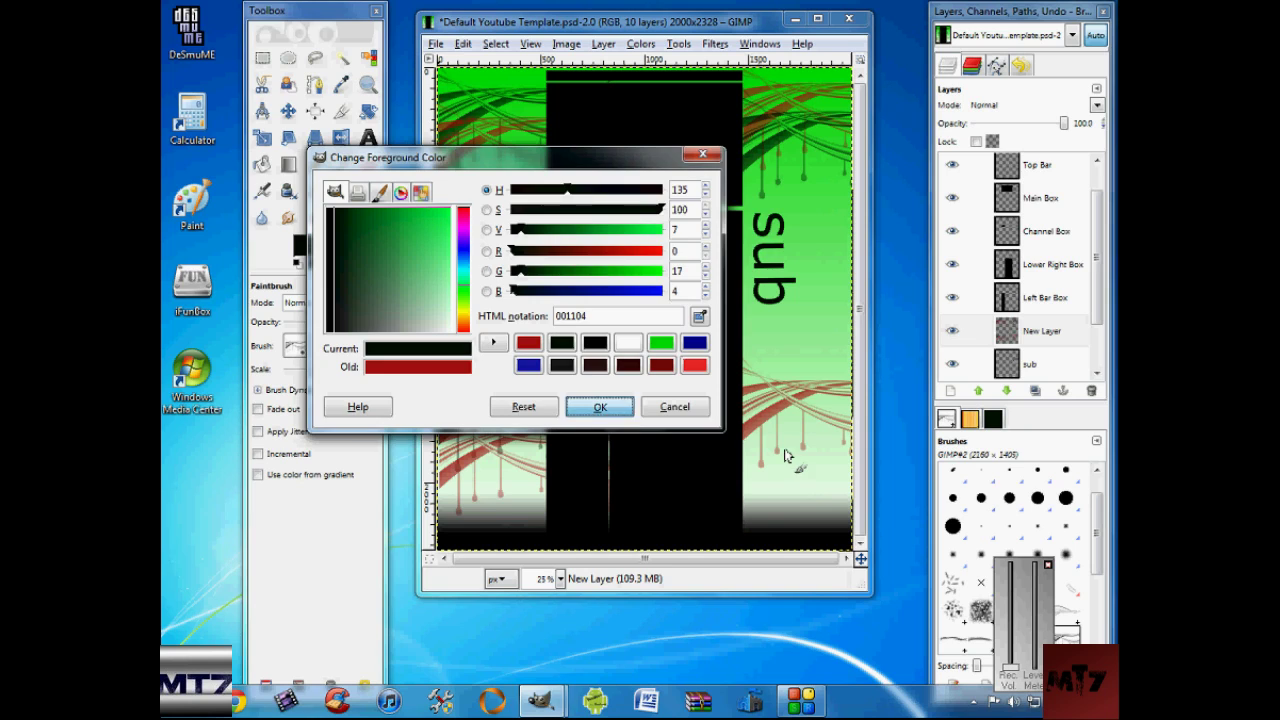
{"action": "left_click", "coordinate": [599, 406]}
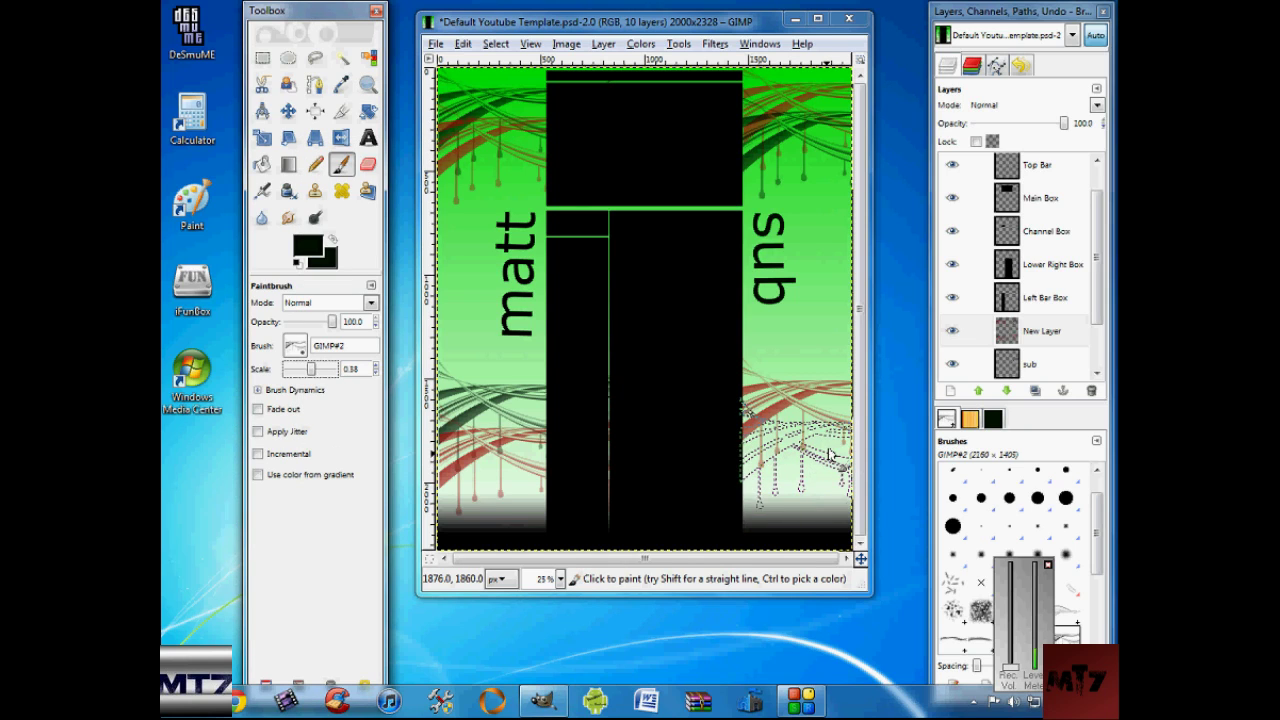
{"action": "left_click", "coordinate": [831, 451]}
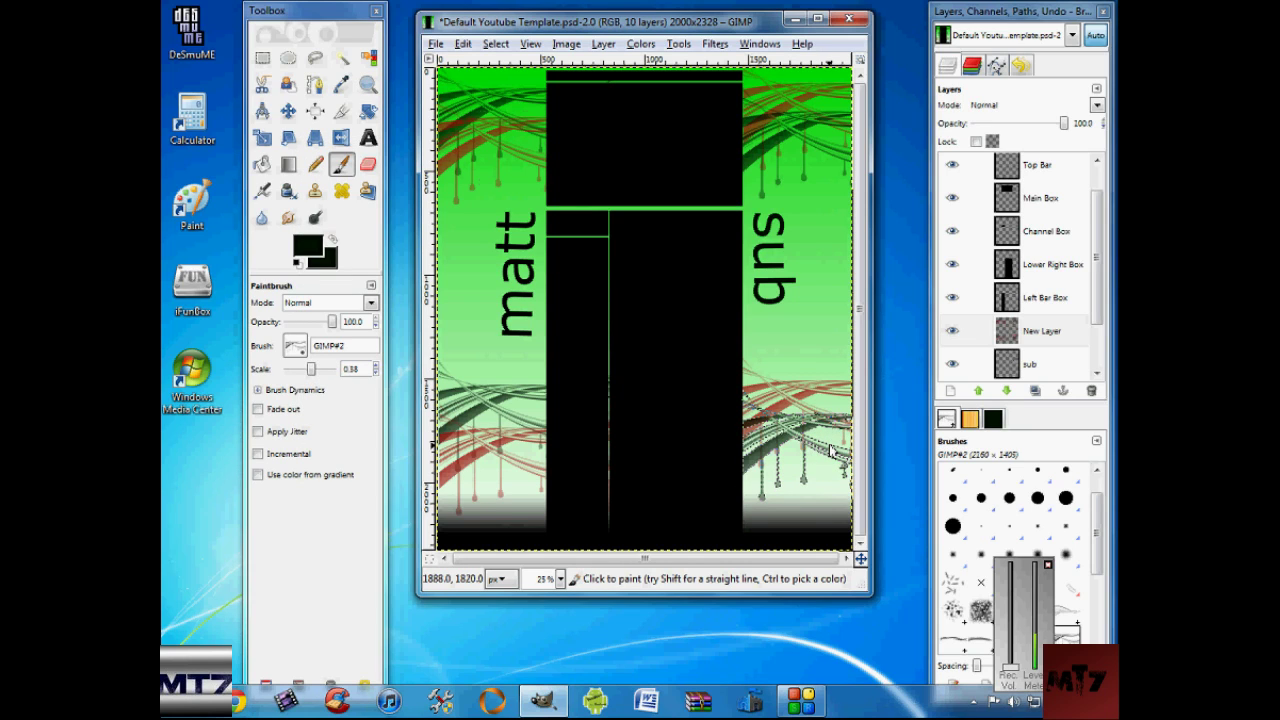
{"action": "key", "text": "ctrl+z"}
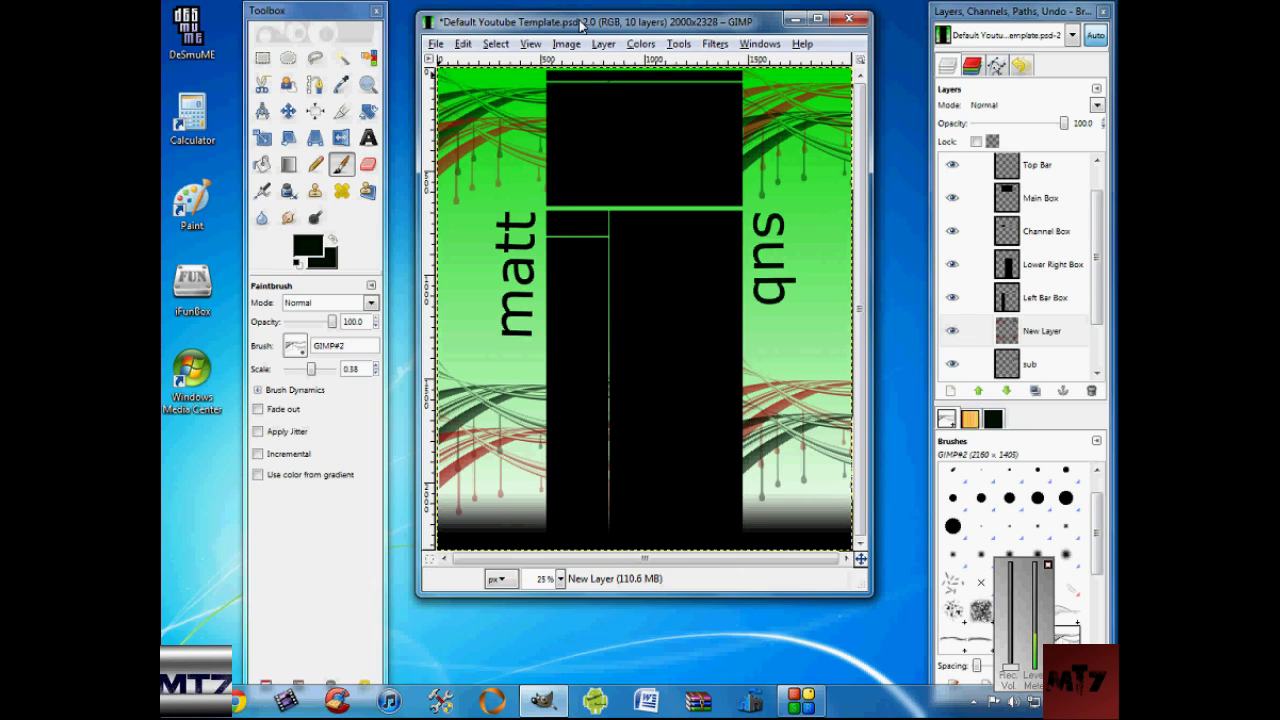
{"action": "left_click_drag", "start_coordinate": [580, 22], "coordinate": [579, 20]}
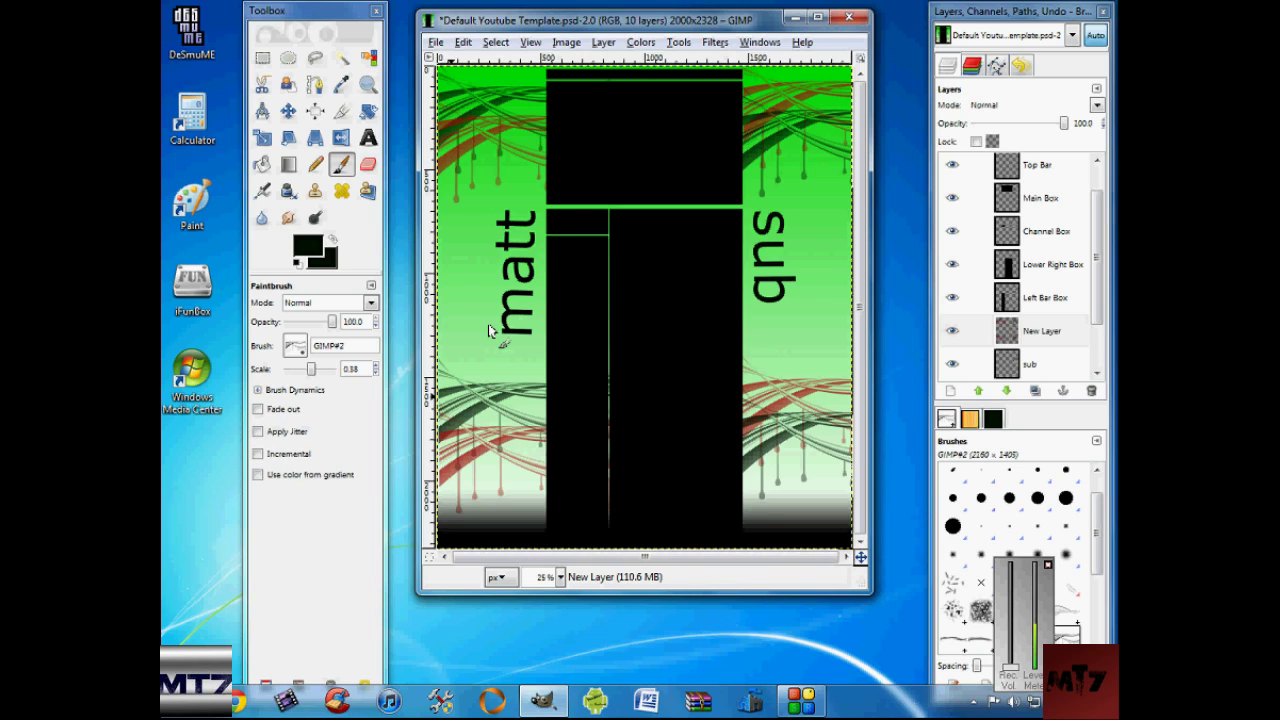
Pick the Move tool from the Toolbox so layers can be dragged on the canvas.
{"action": "left_click", "coordinate": [288, 112]}
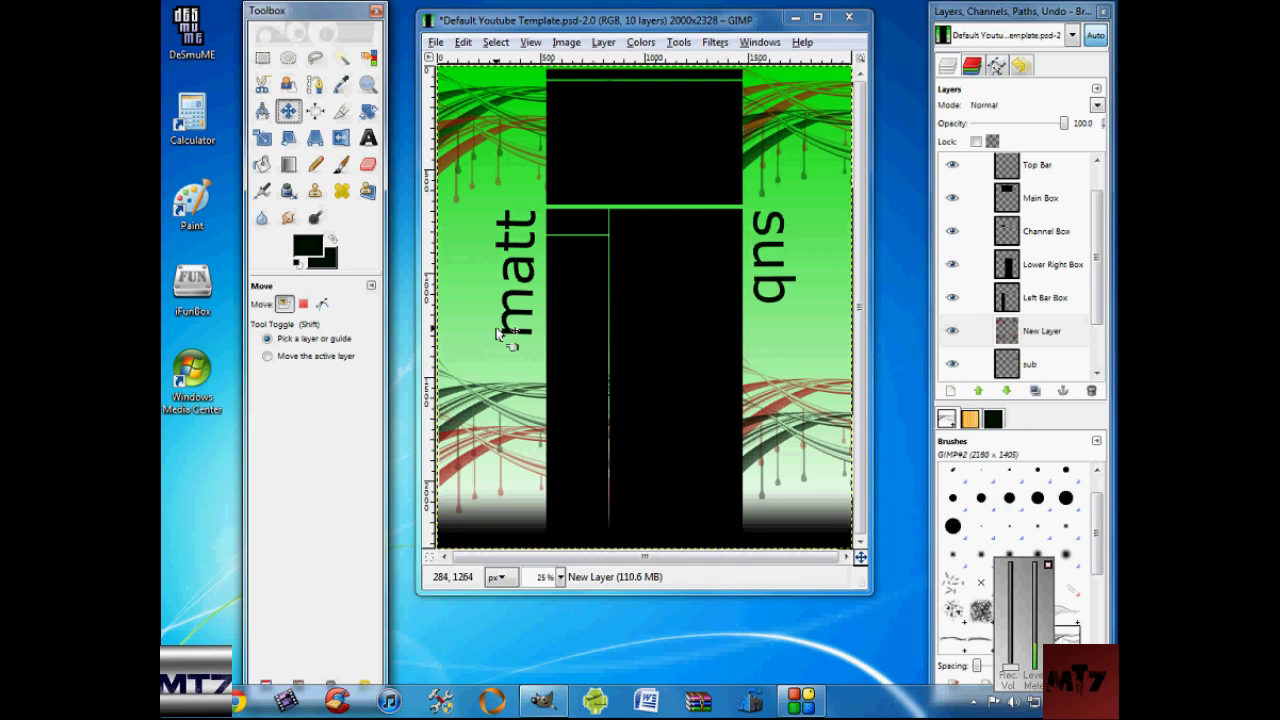
Save the template as 'Default Youtube Template.jpg' on the Desktop, flattened, at JPEG quality 85.
{"action": "left_click", "coordinate": [437, 42]}
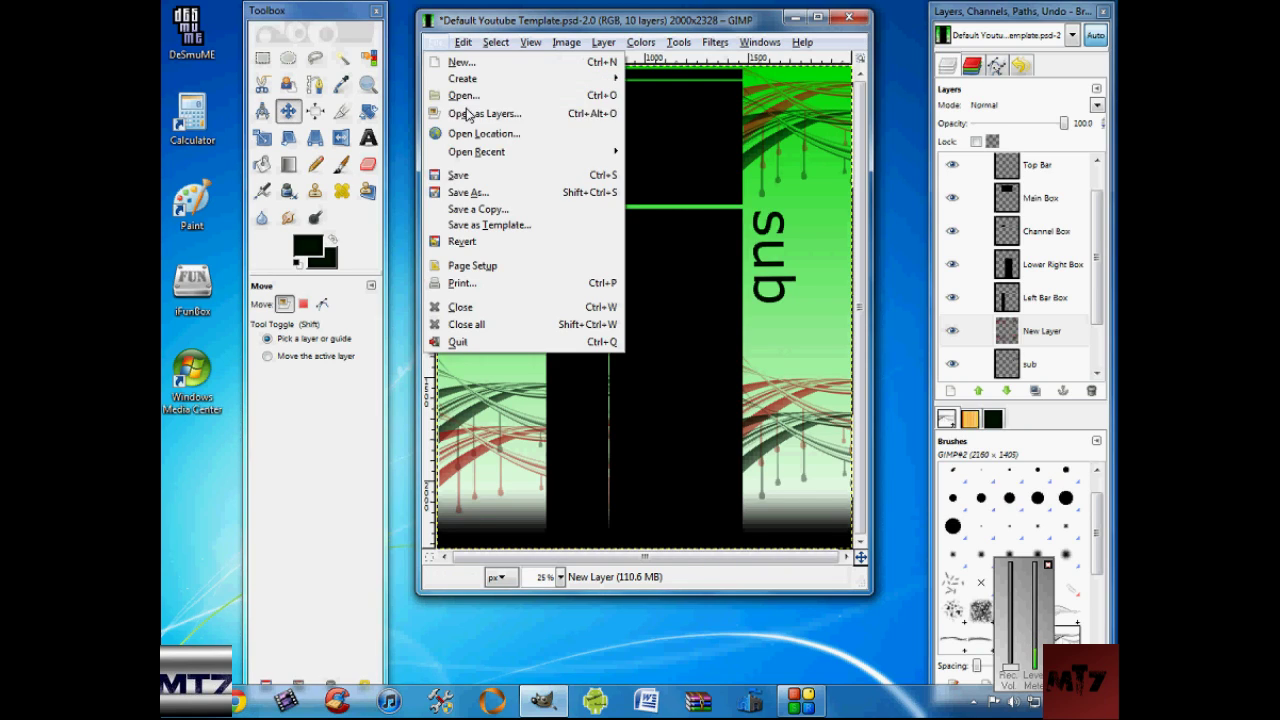
{"action": "left_click", "coordinate": [498, 191]}
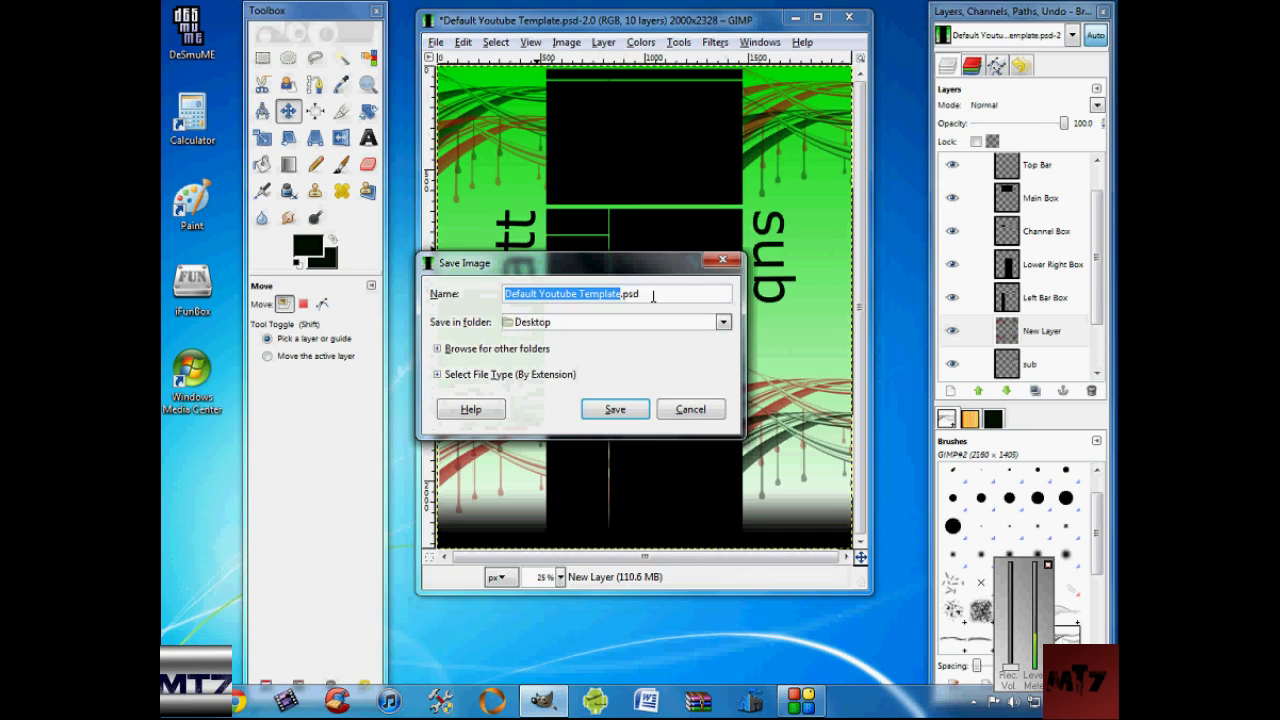
{"action": "left_click", "coordinate": [658, 294]}
{"action": "key", "text": "BackSpace"}
{"action": "key", "text": "BackSpace"}
{"action": "key", "text": "BackSpace"}
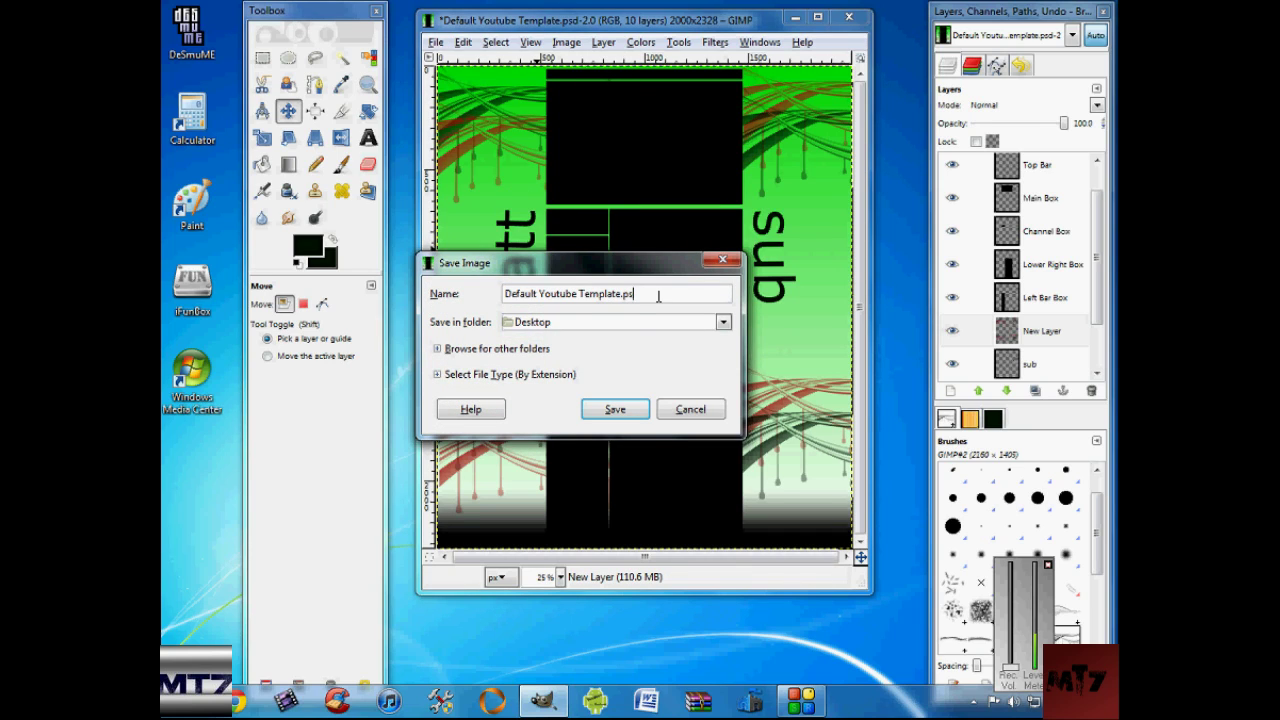
{"action": "type", "text": "jpg"}
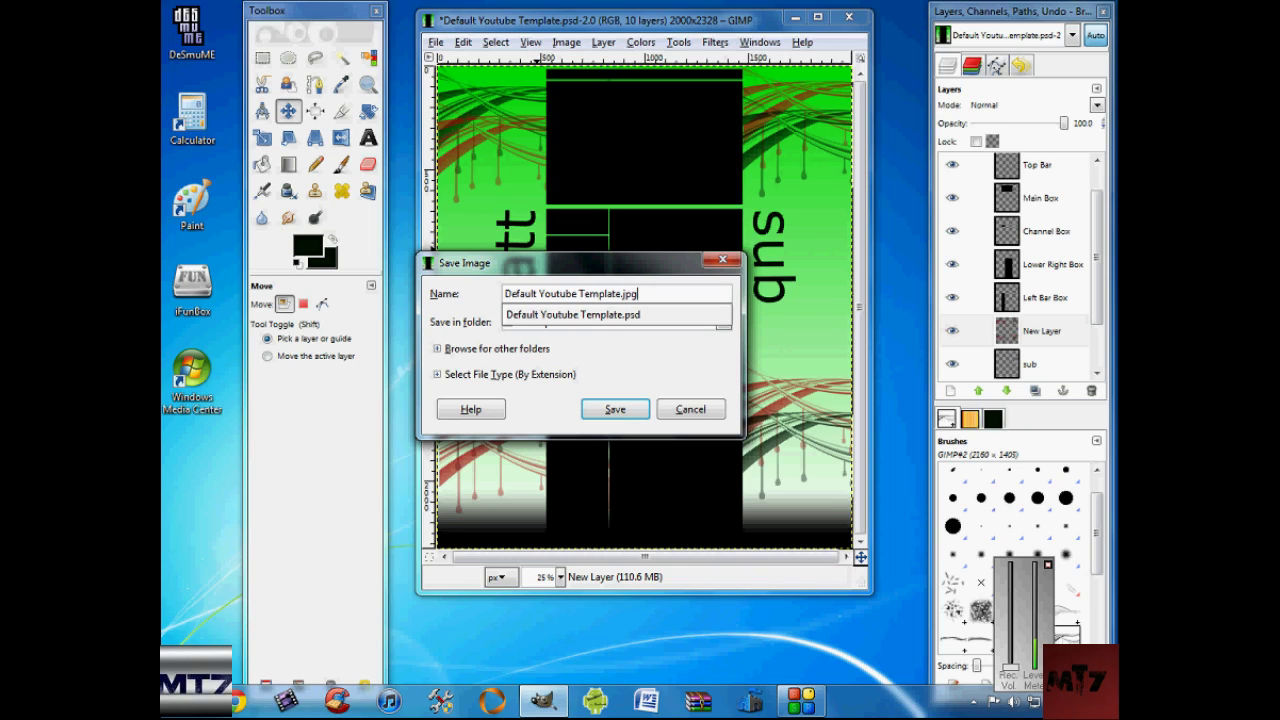
{"action": "left_click", "coordinate": [686, 318]}
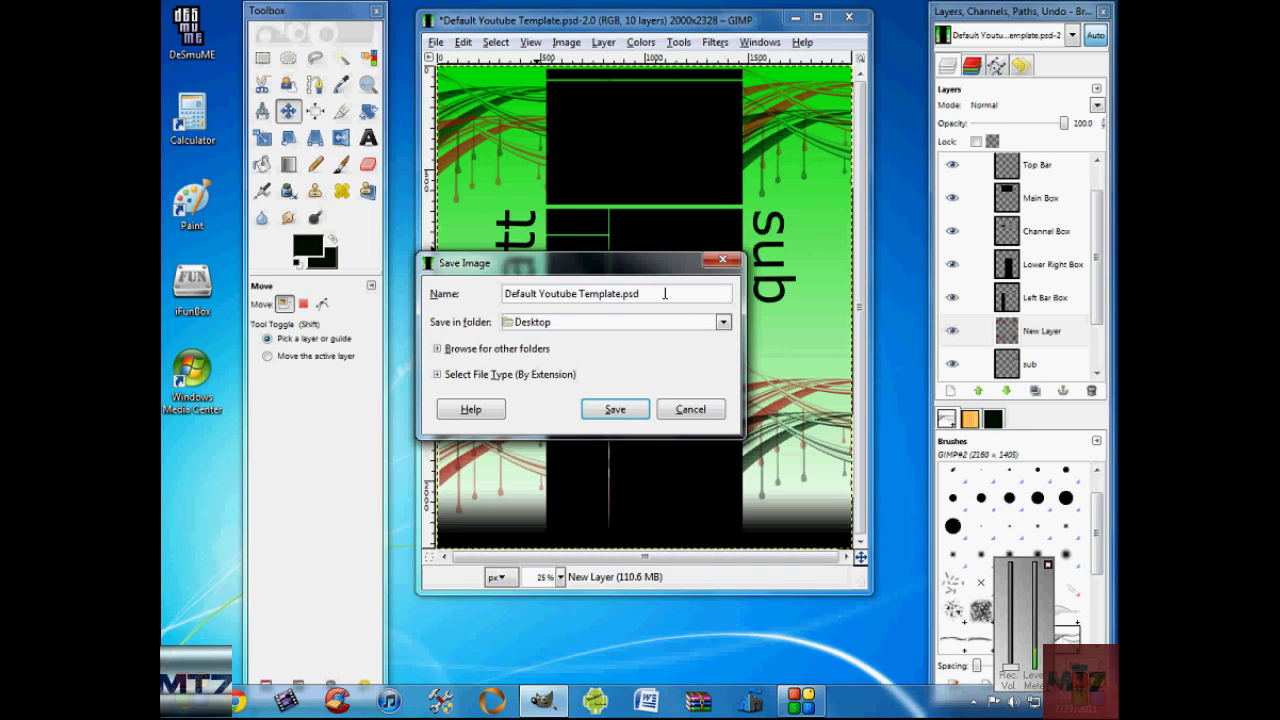
{"action": "key", "text": "BackSpace"}
{"action": "key", "text": "BackSpace"}
{"action": "key", "text": "BackSpace"}
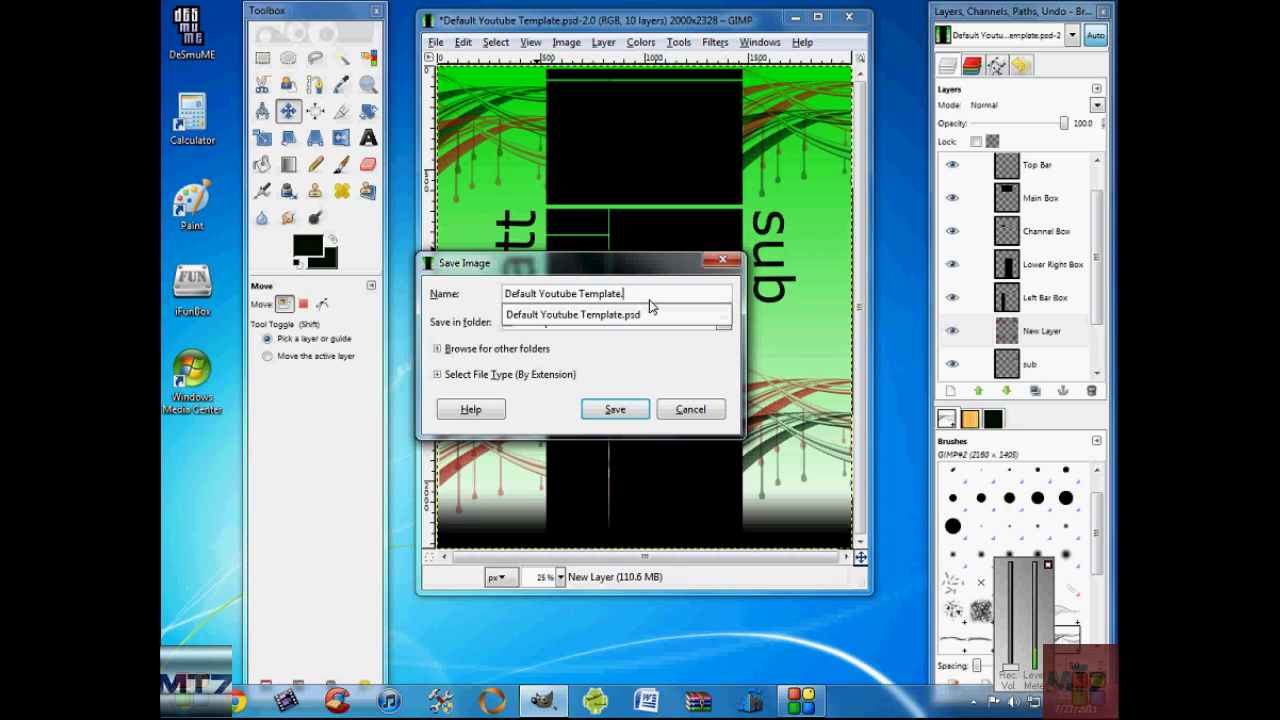
{"action": "type", "text": "jpg"}
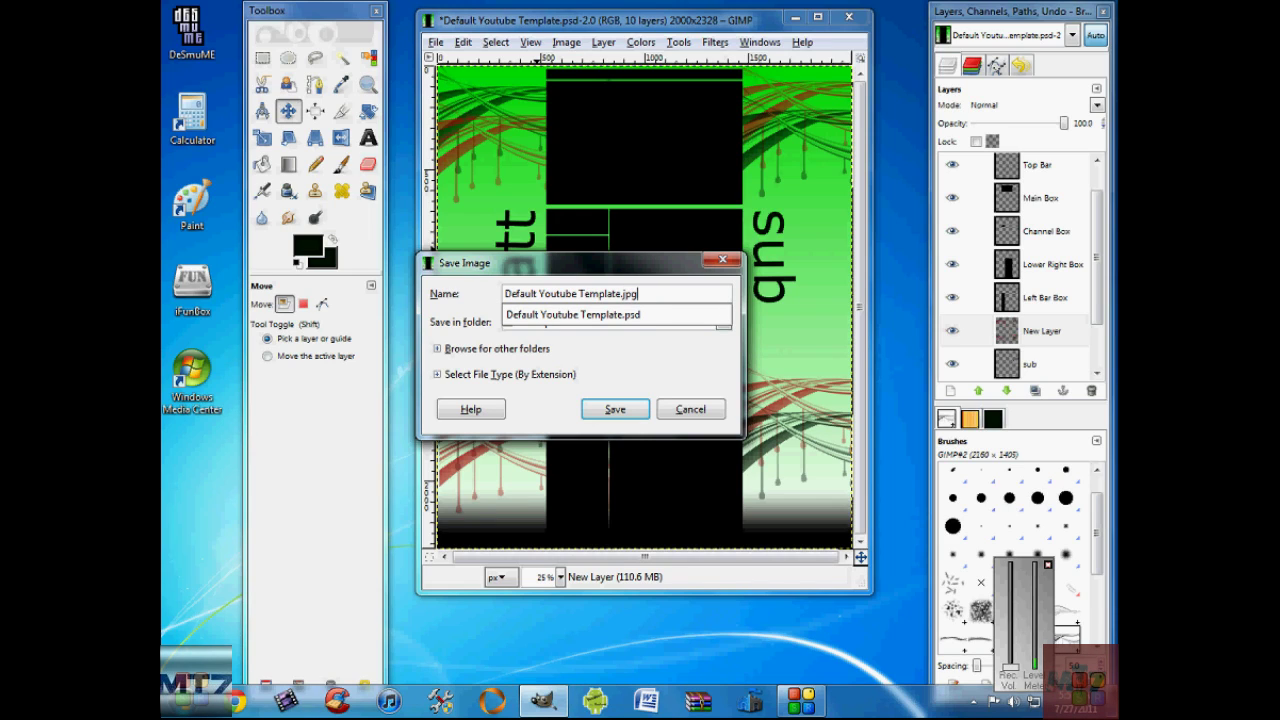
{"action": "left_click", "coordinate": [590, 405]}
{"action": "left_click", "coordinate": [590, 405]}
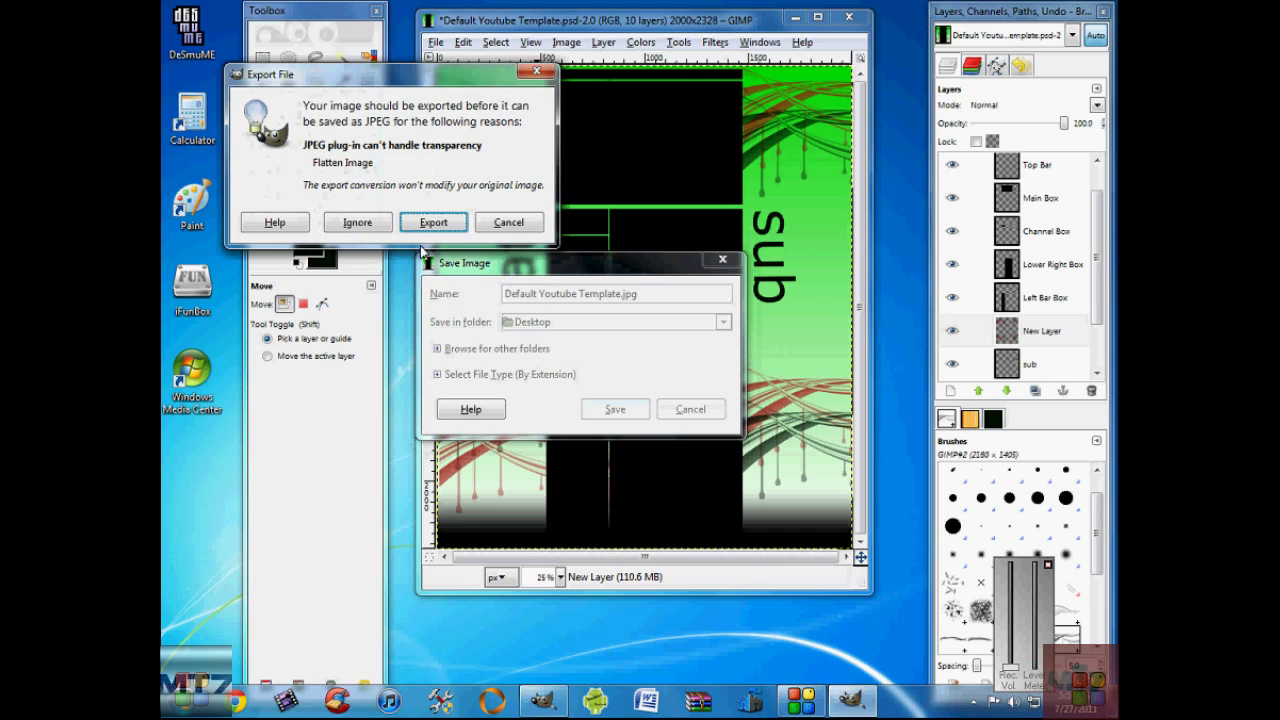
{"action": "left_click", "coordinate": [442, 224]}
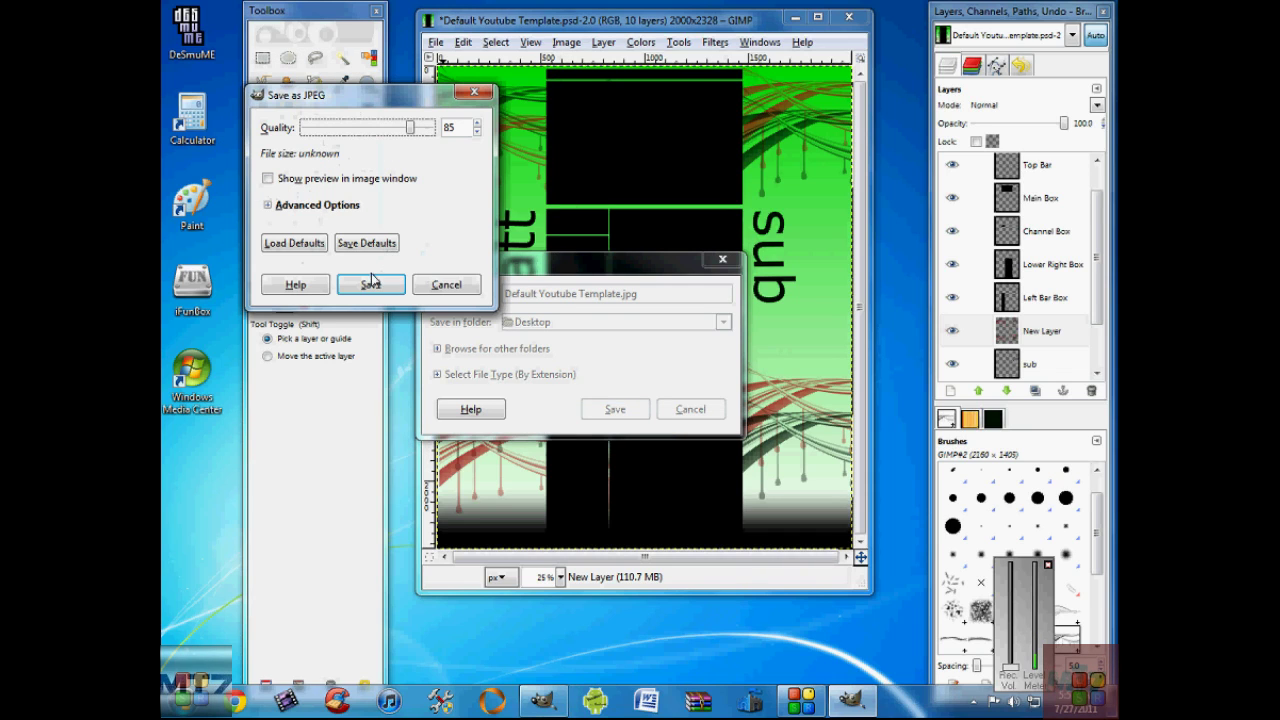
{"action": "left_click", "coordinate": [370, 286]}
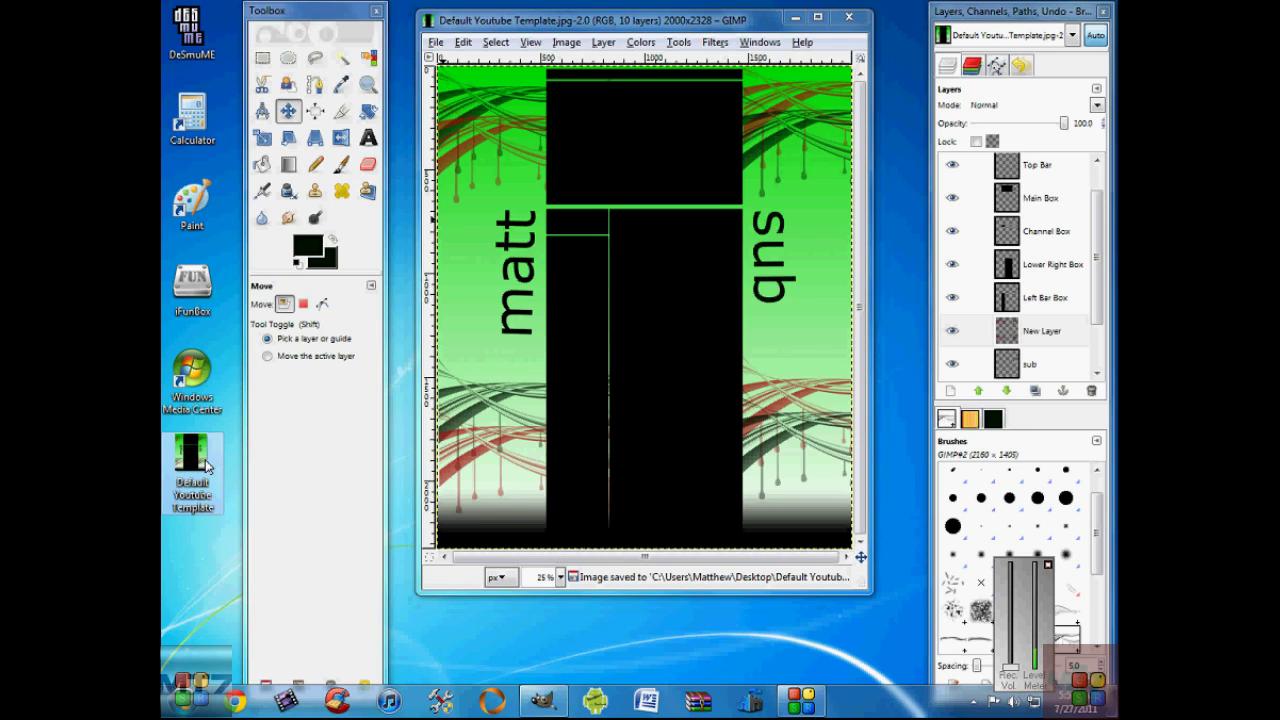
Open Default Youtube Template.jpg from the desktop in Windows Photo Viewer, zooming in and back out.
{"action": "double_click", "coordinate": [205, 459]}
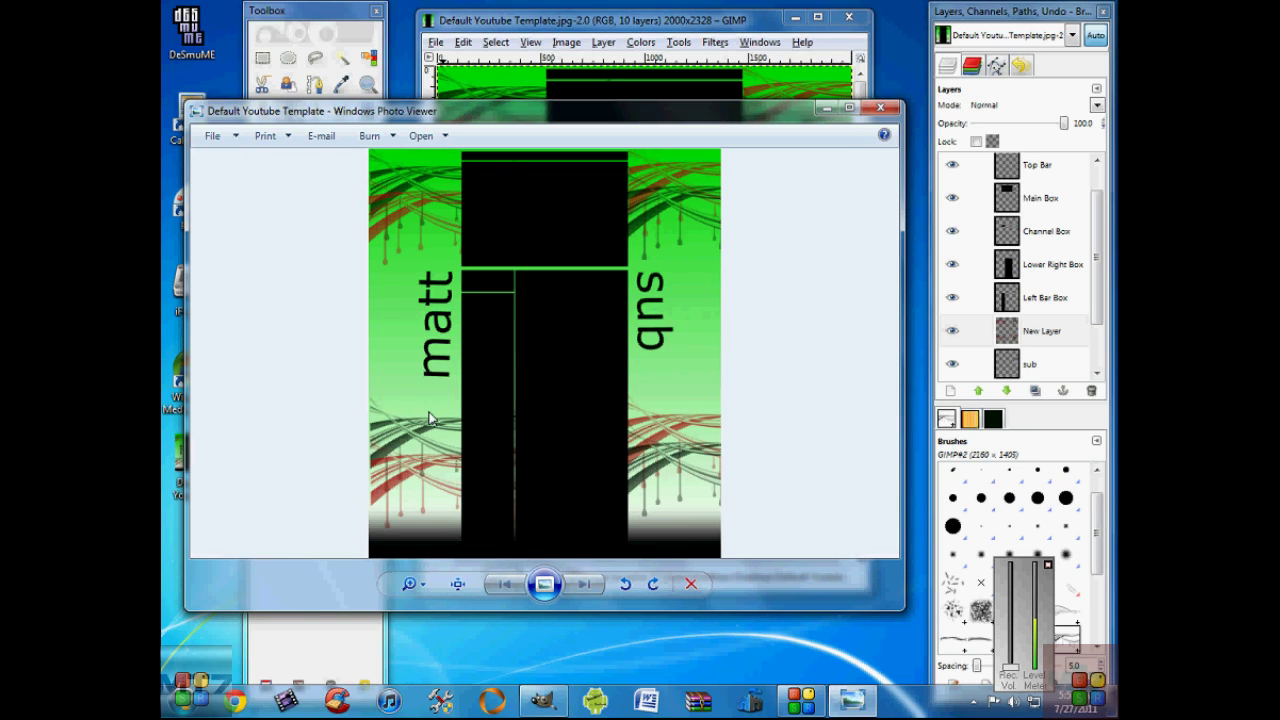
{"action": "left_click", "coordinate": [423, 582]}
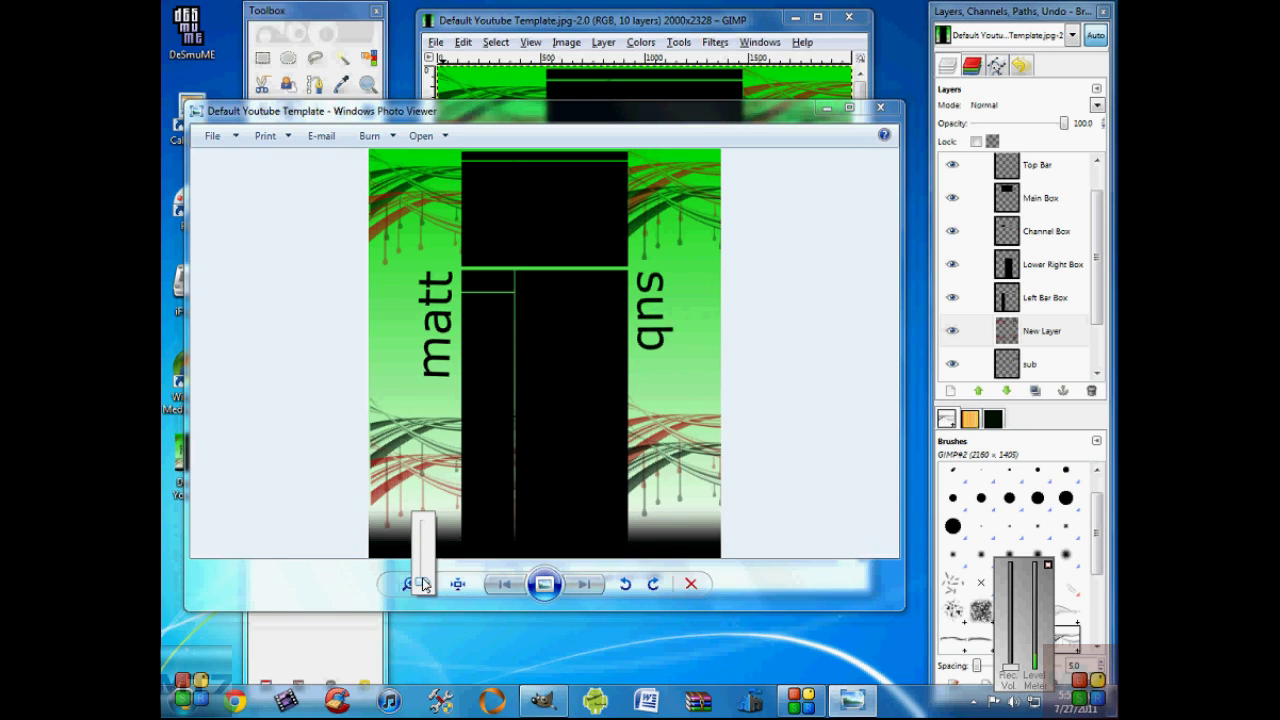
{"action": "scroll", "coordinate": [423, 582], "scroll_direction": "up", "scroll_amount": 3}
{"action": "scroll", "coordinate": [423, 582], "scroll_direction": "down", "scroll_amount": 3}
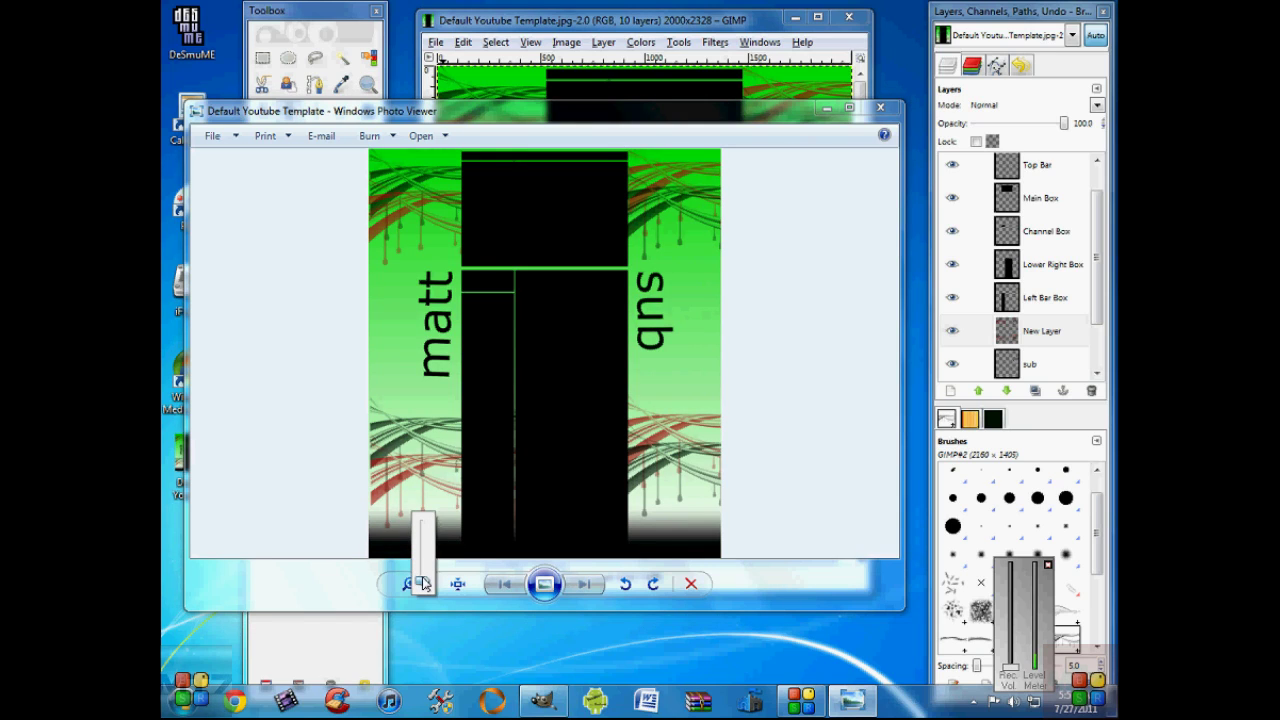